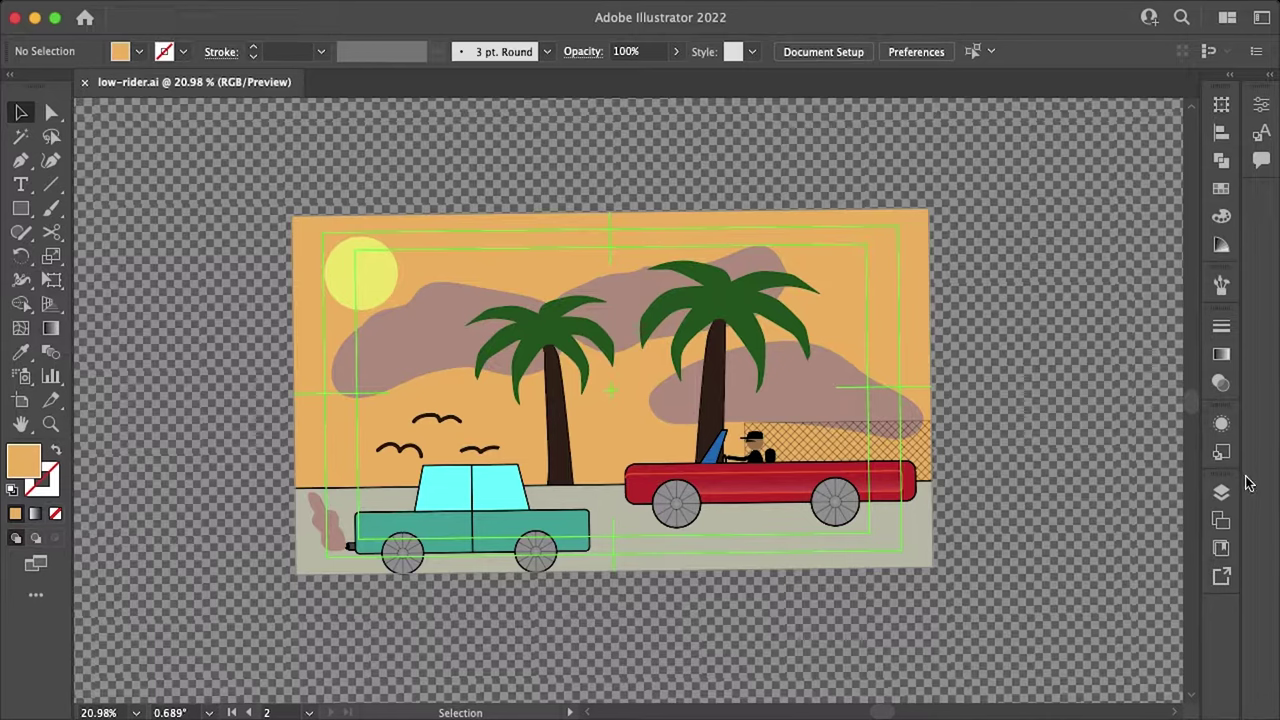
Show the Layers panel, expand the Low Rider layer, and target-select all its artwork.
click(1221, 493)
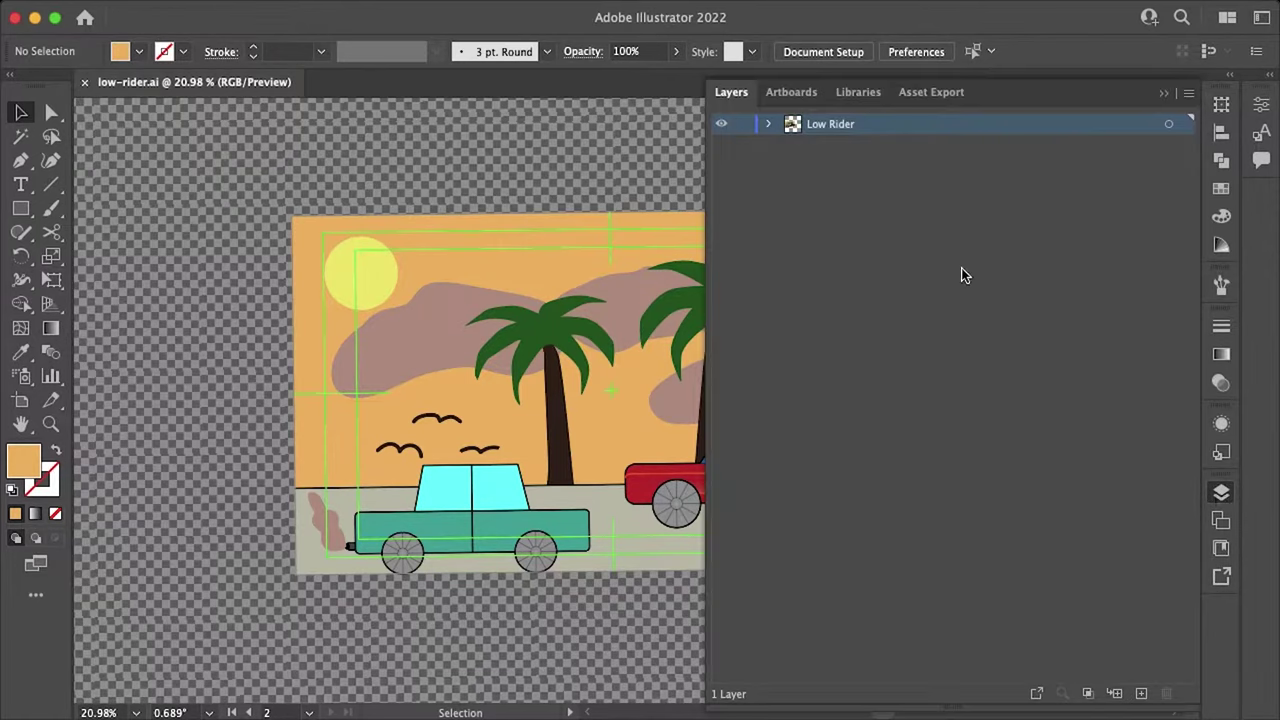
click(767, 124)
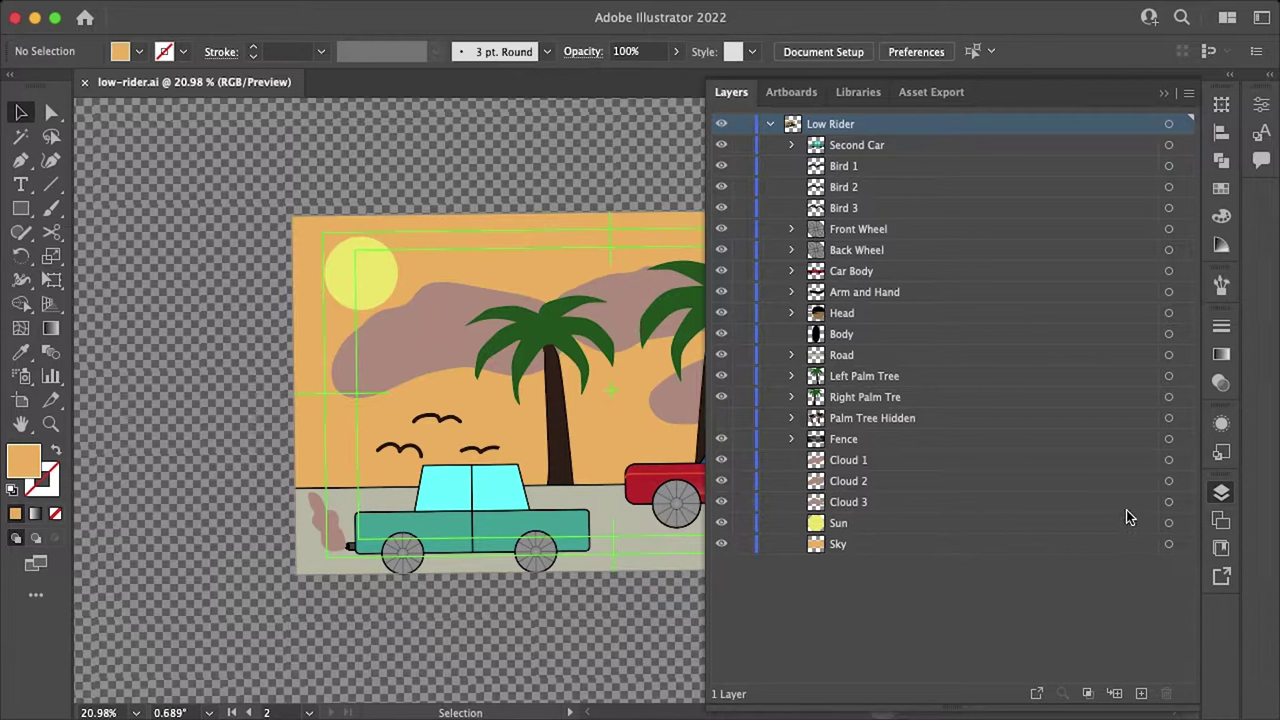
click(1181, 130)
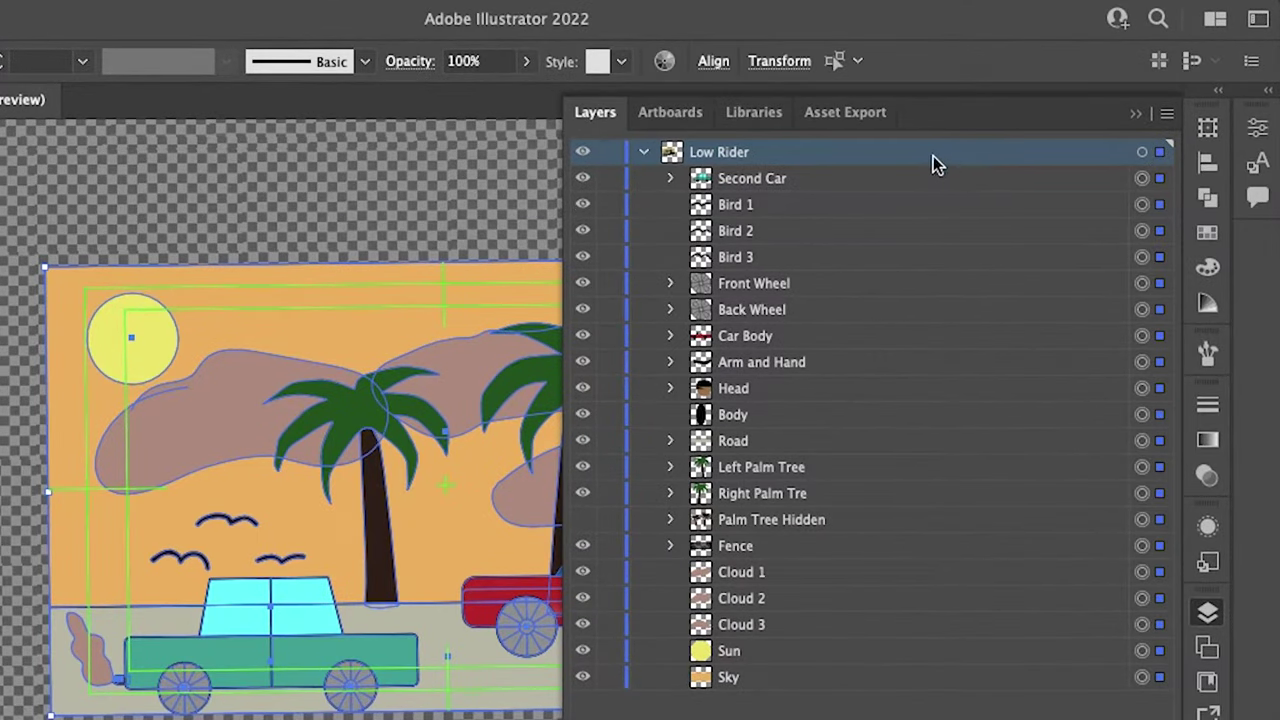
Release Low Rider to Layers (Sequence), move Layers 2–21 to top level, and delete Low Rider.
click(1166, 114)
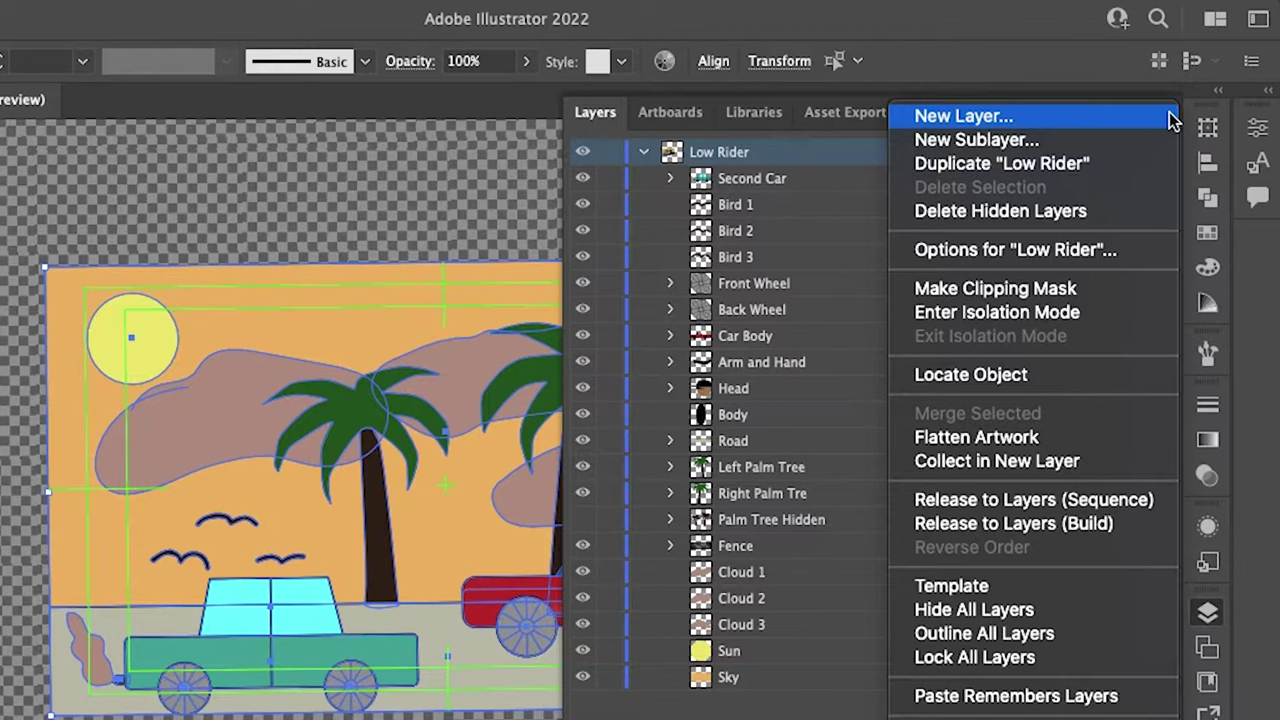
click(1152, 502)
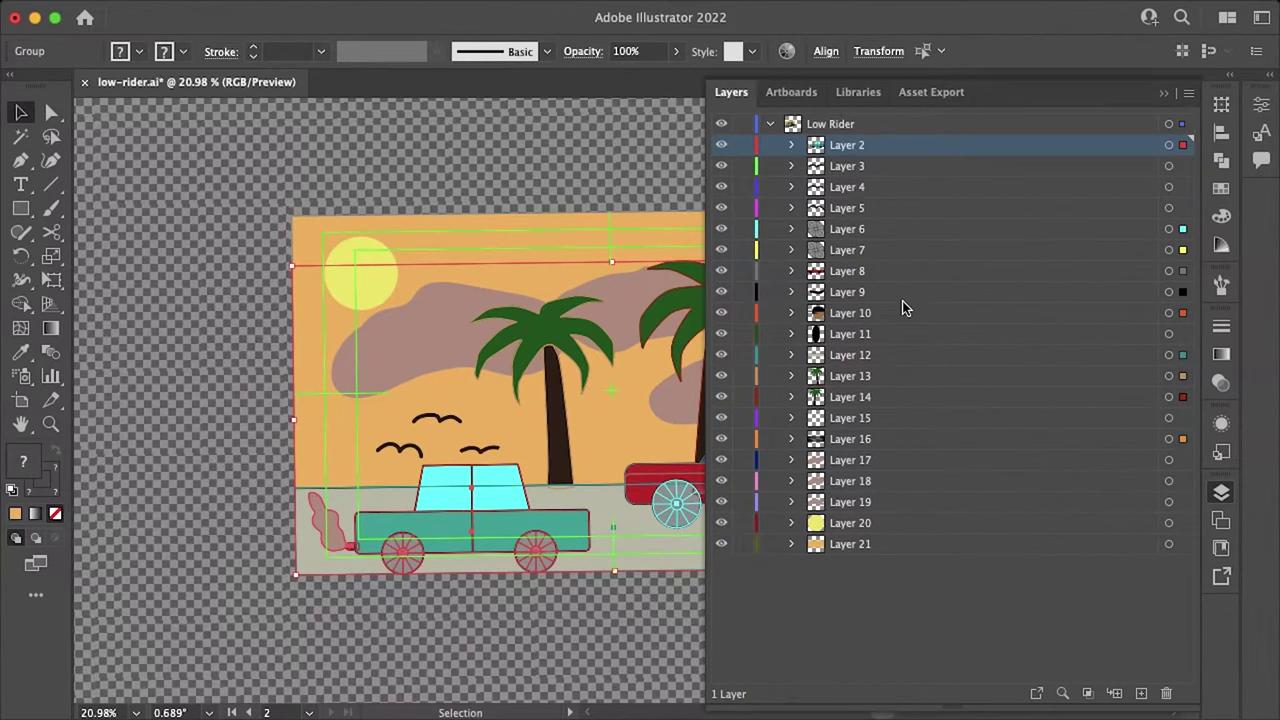
shift+click(875, 546)
drag(884, 428, 843, 632)
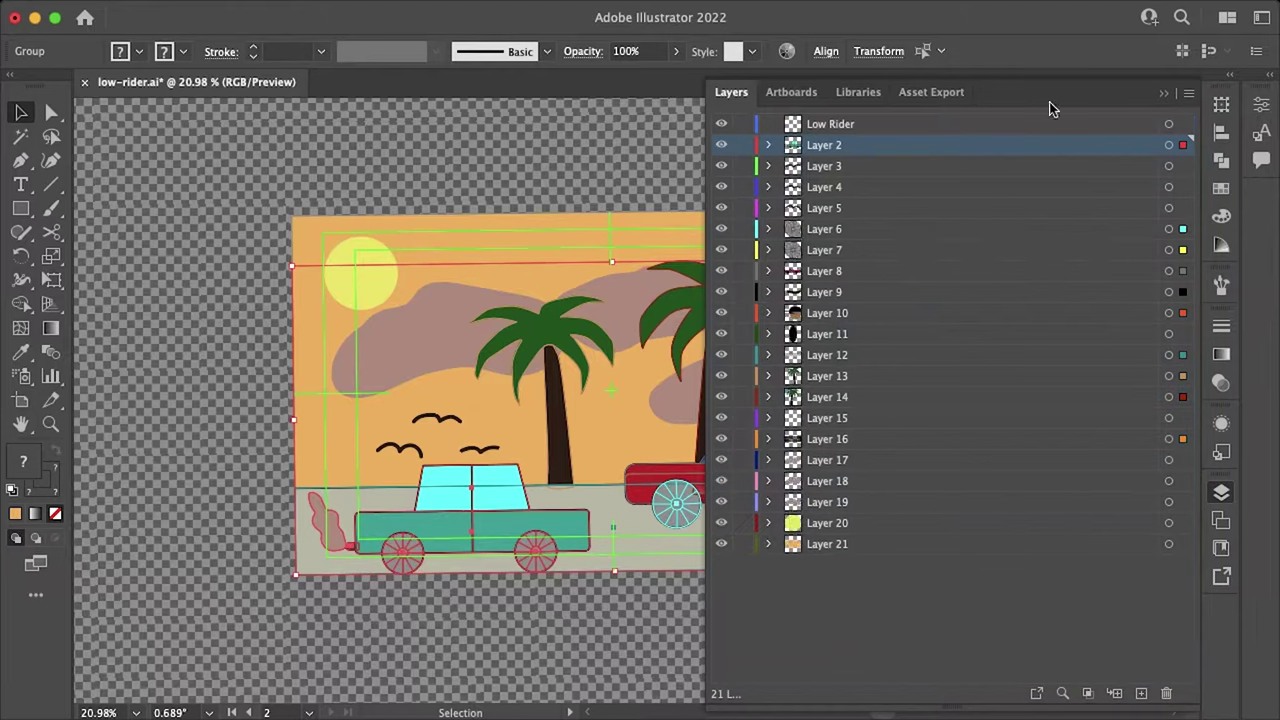
click(875, 124)
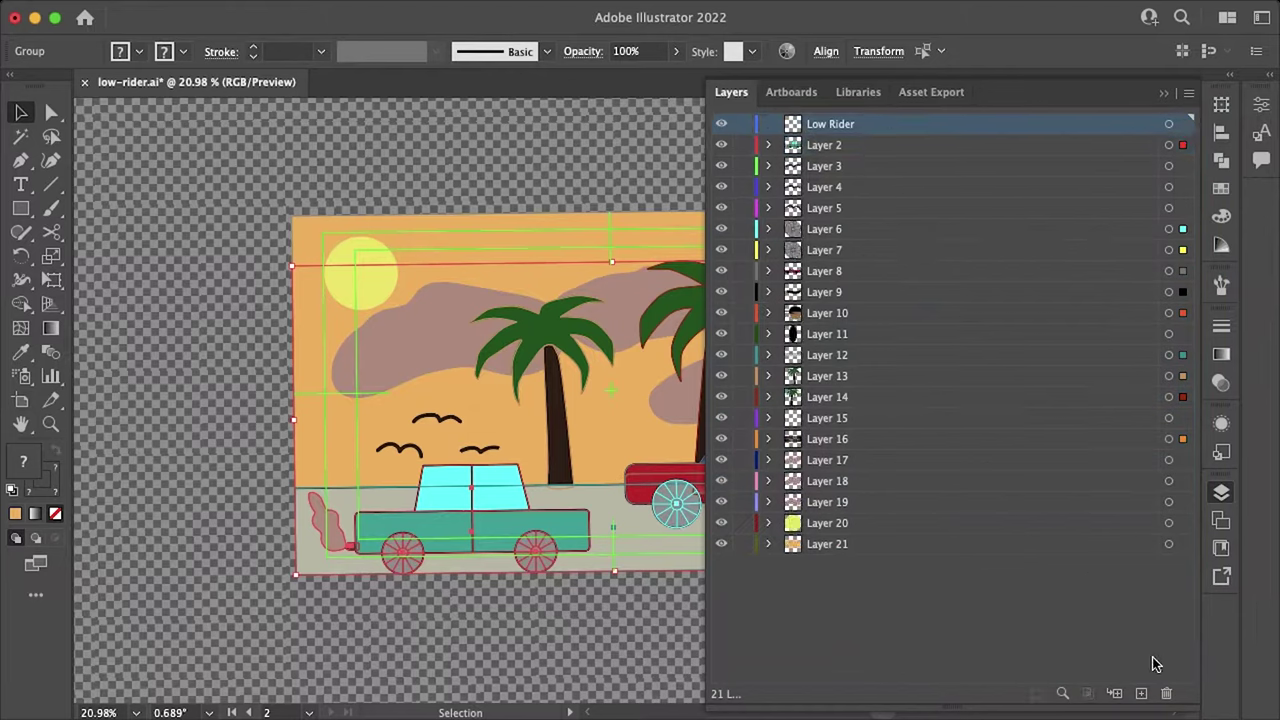
click(1166, 692)
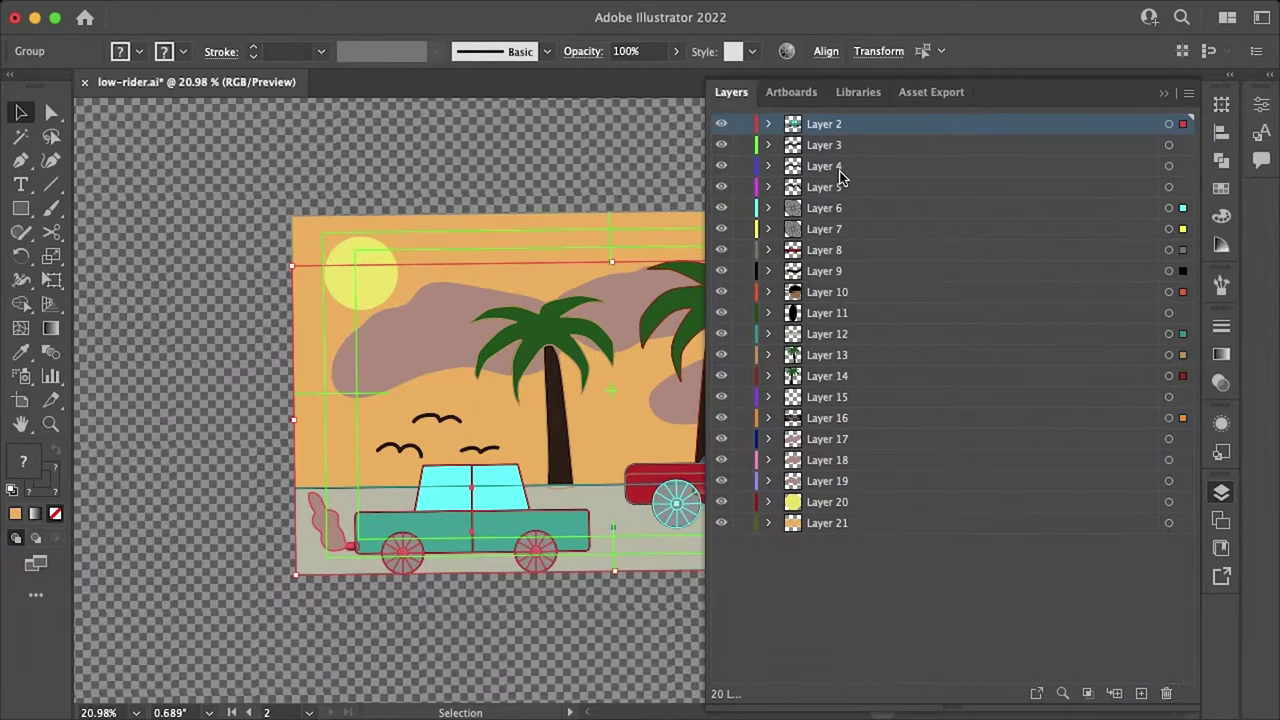
Clear the current selection in the Layers panel.
click(813, 547)
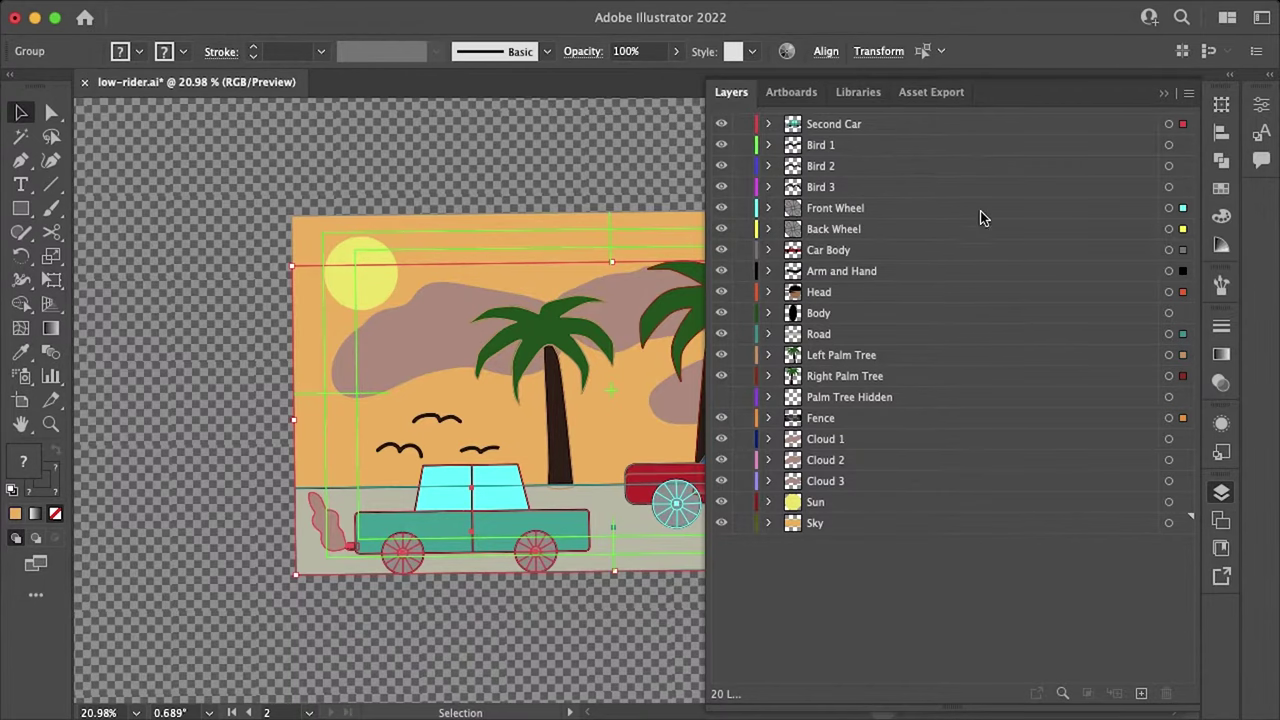
Display the Asset Export panel via Window > Asset Export and deselect the canvas artwork.
click(928, 100)
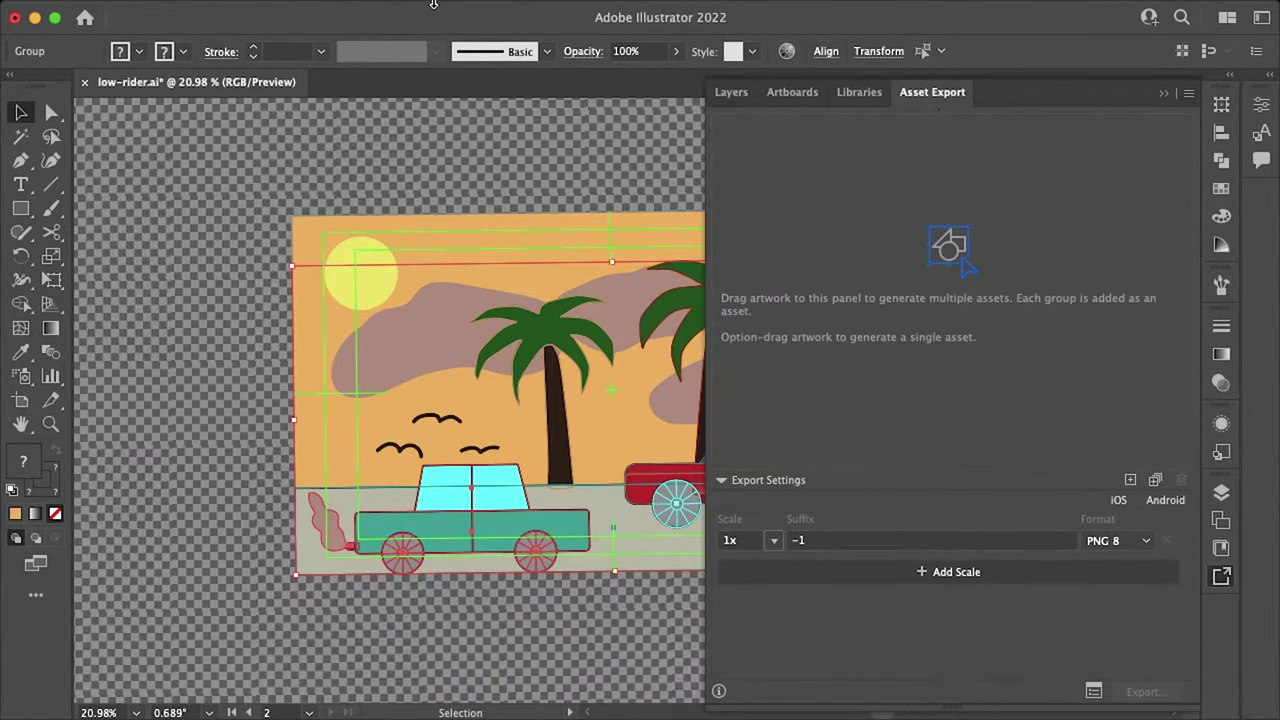
click(529, 11)
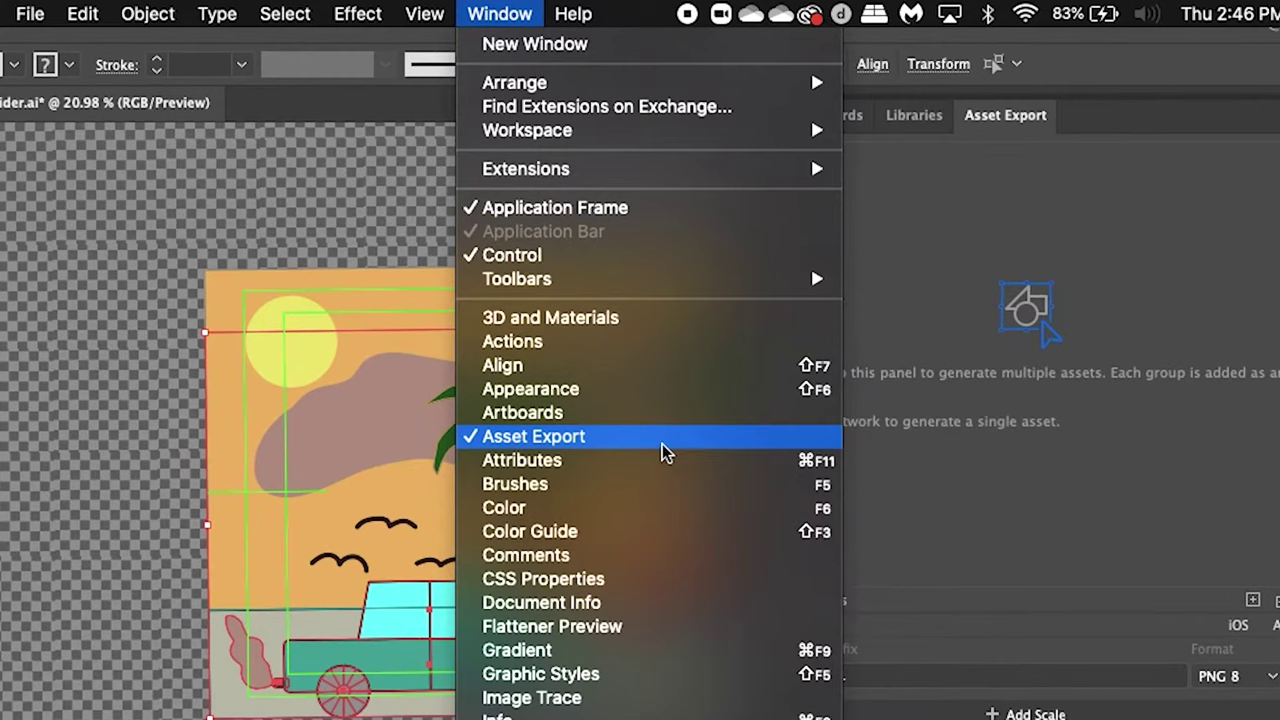
click(662, 444)
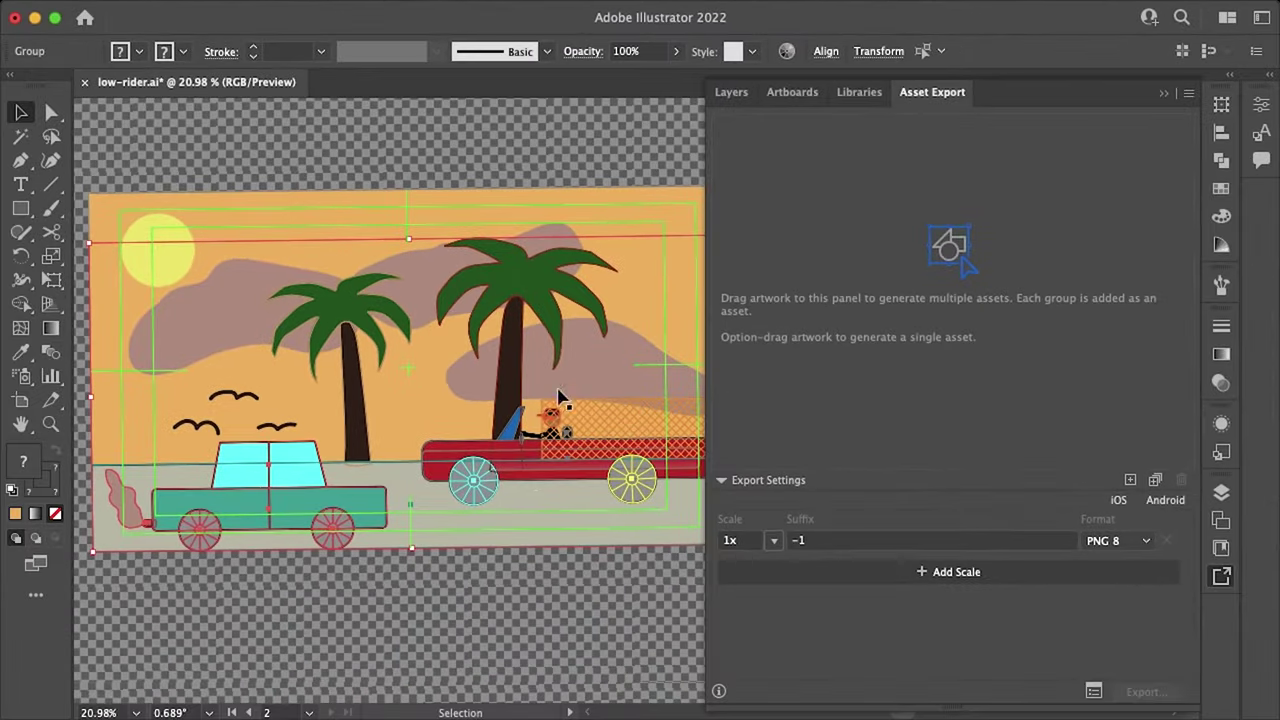
click(571, 563)
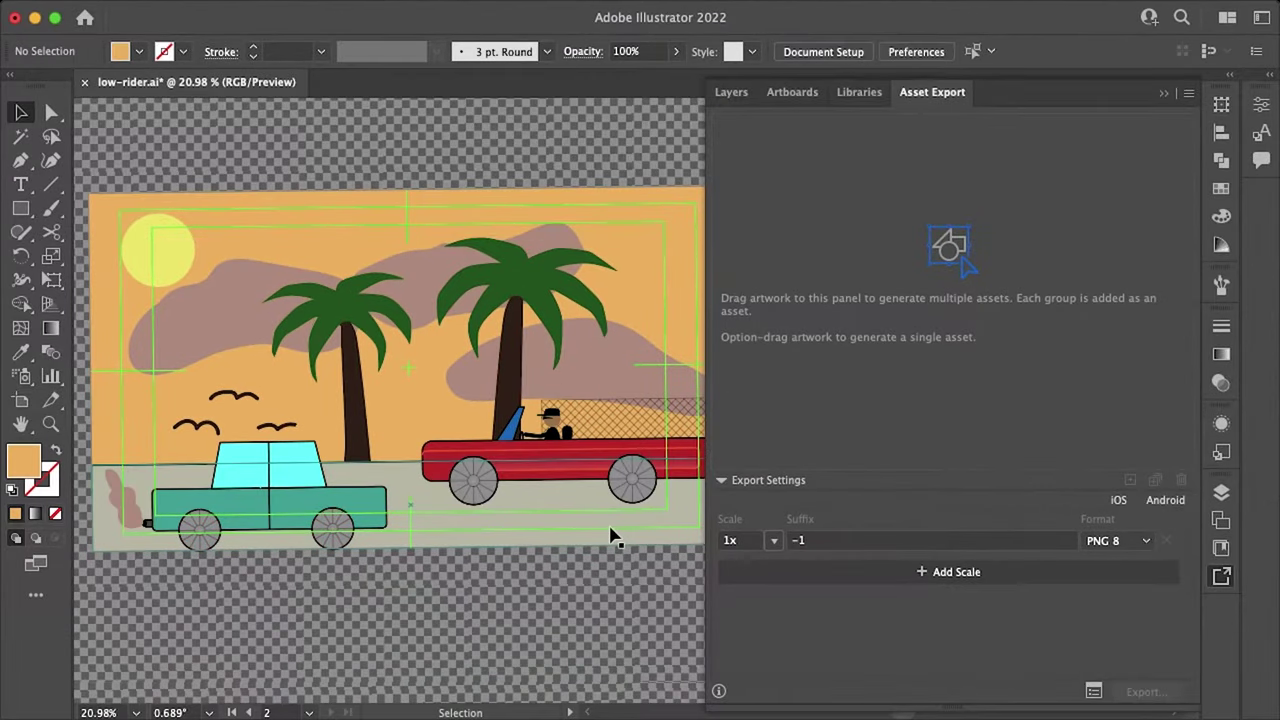
Add the car body, front wheel, and the driver's body, head and arm as export assets.
scroll(609, 534, up, 3)
drag(457, 466, 898, 281)
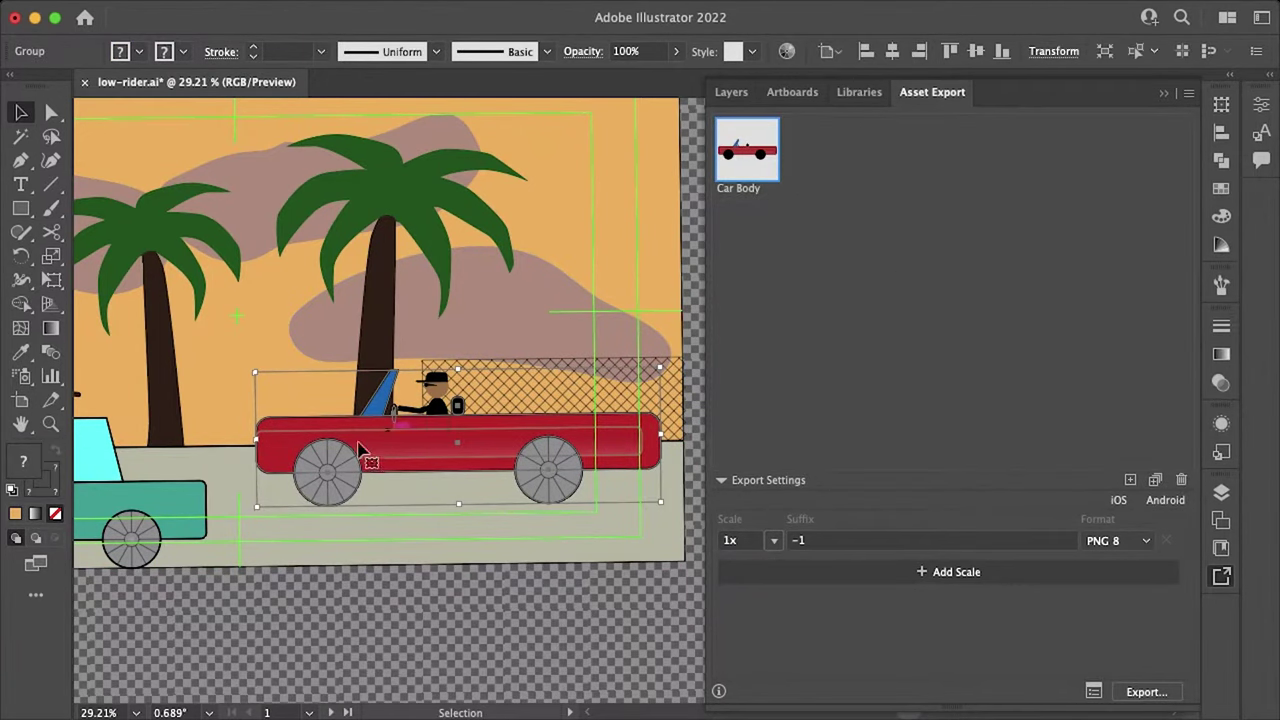
click(340, 466)
drag(327, 470, 914, 229)
drag(455, 405, 880, 250)
drag(432, 382, 950, 160)
scroll(425, 405, up, 3)
drag(460, 400, 1023, 263)
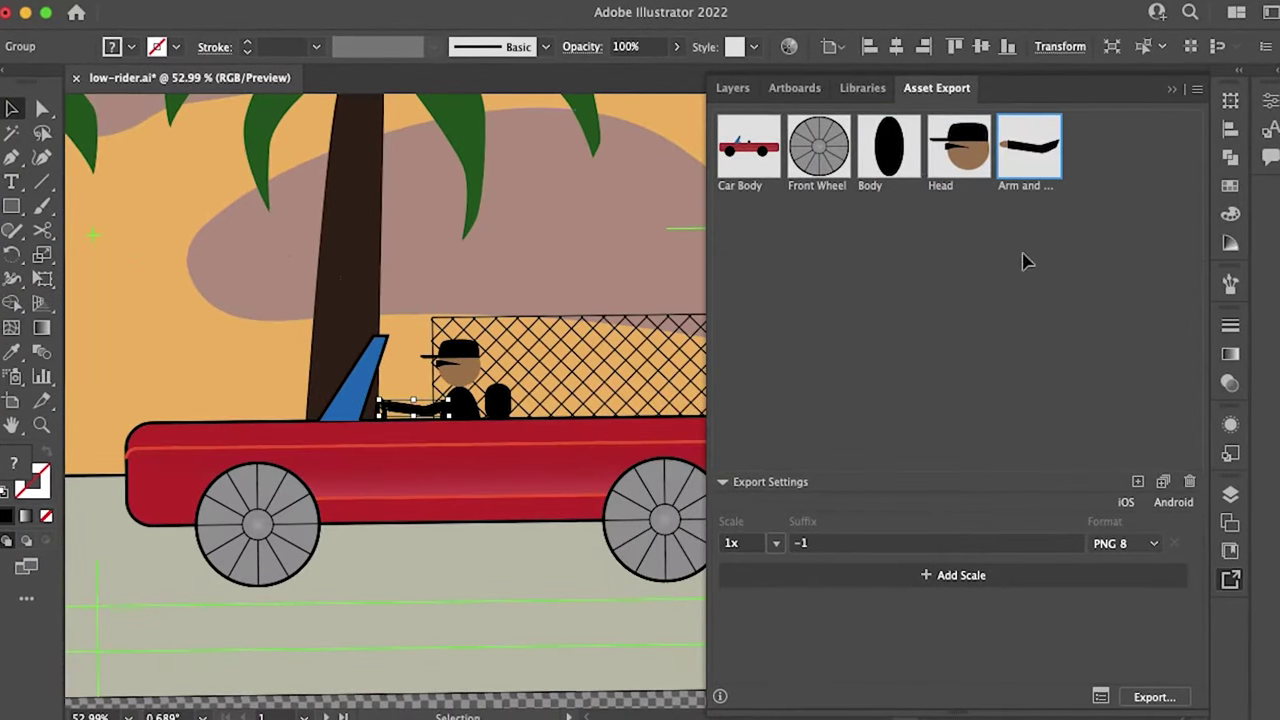
Add the left and right palm trees, the second car and the three birds as assets.
scroll(663, 466, down, 2)
drag(170, 300, 823, 286)
drag(455, 300, 1149, 343)
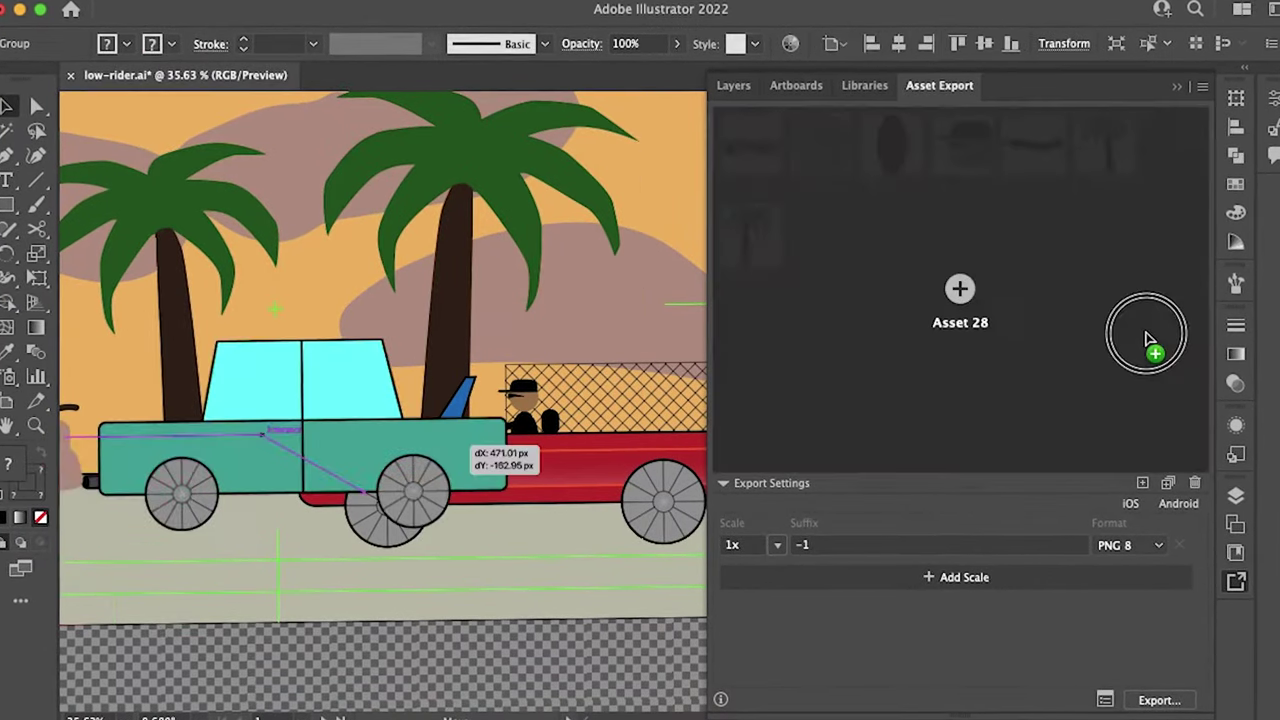
drag(150, 530, 820, 230)
scroll(380, 400, down, 2)
drag(140, 395, 300, 460)
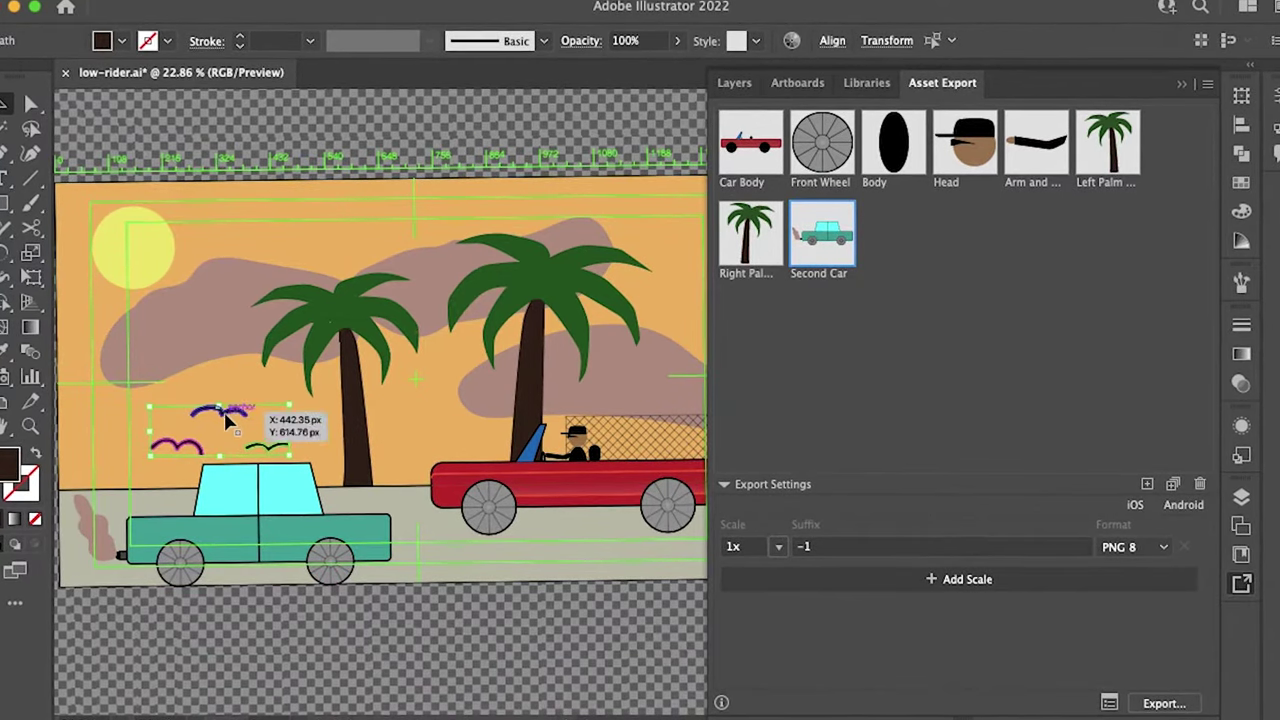
Add the sun, the three clouds, the road and the sky as export assets.
drag(251, 414, 900, 235)
drag(171, 237, 1108, 235)
click(428, 283)
drag(428, 283, 900, 330)
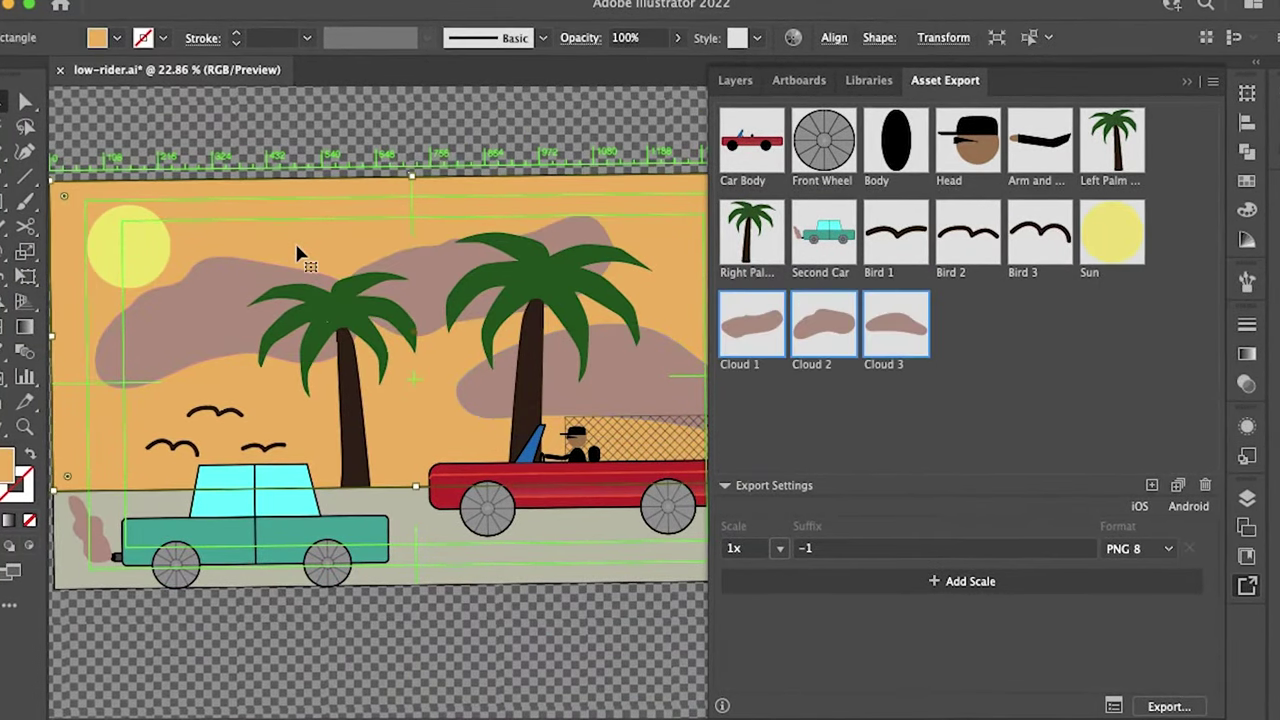
drag(300, 251, 997, 463)
scroll(390, 645, down, 2)
click(1157, 331)
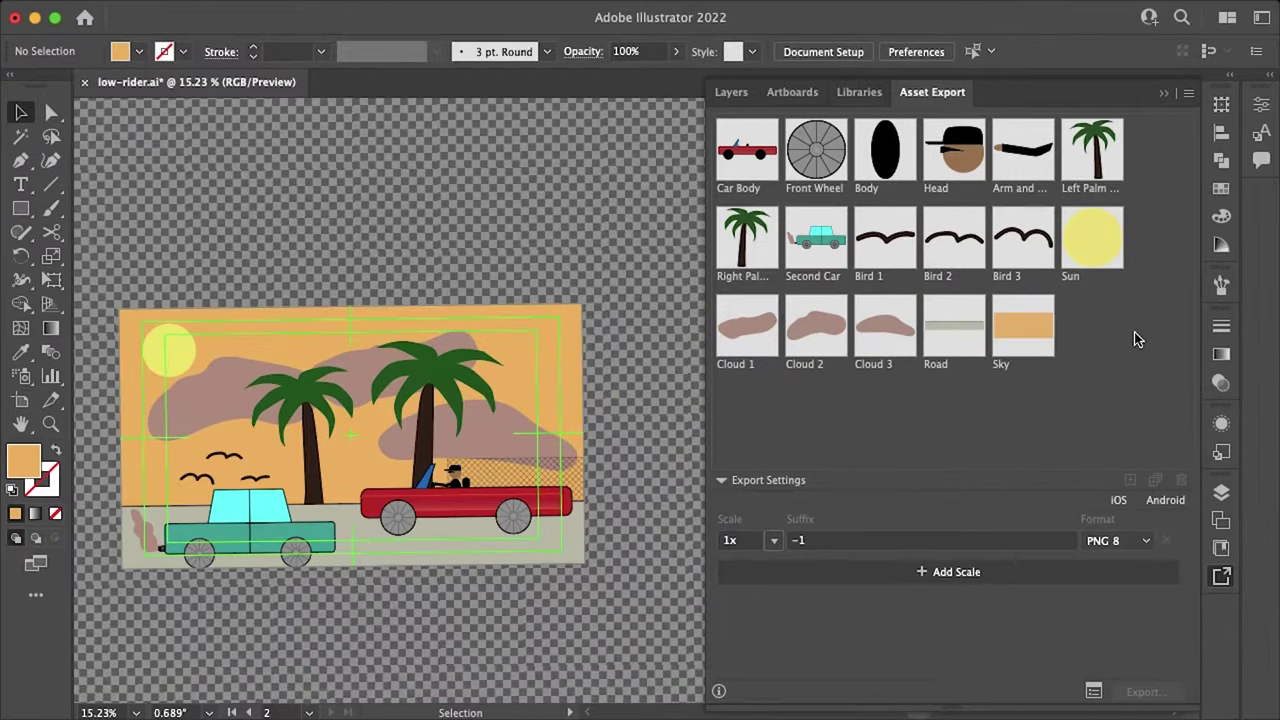
Select all asset tiles, keep PNG 8 as the format, and export them.
click(1036, 323)
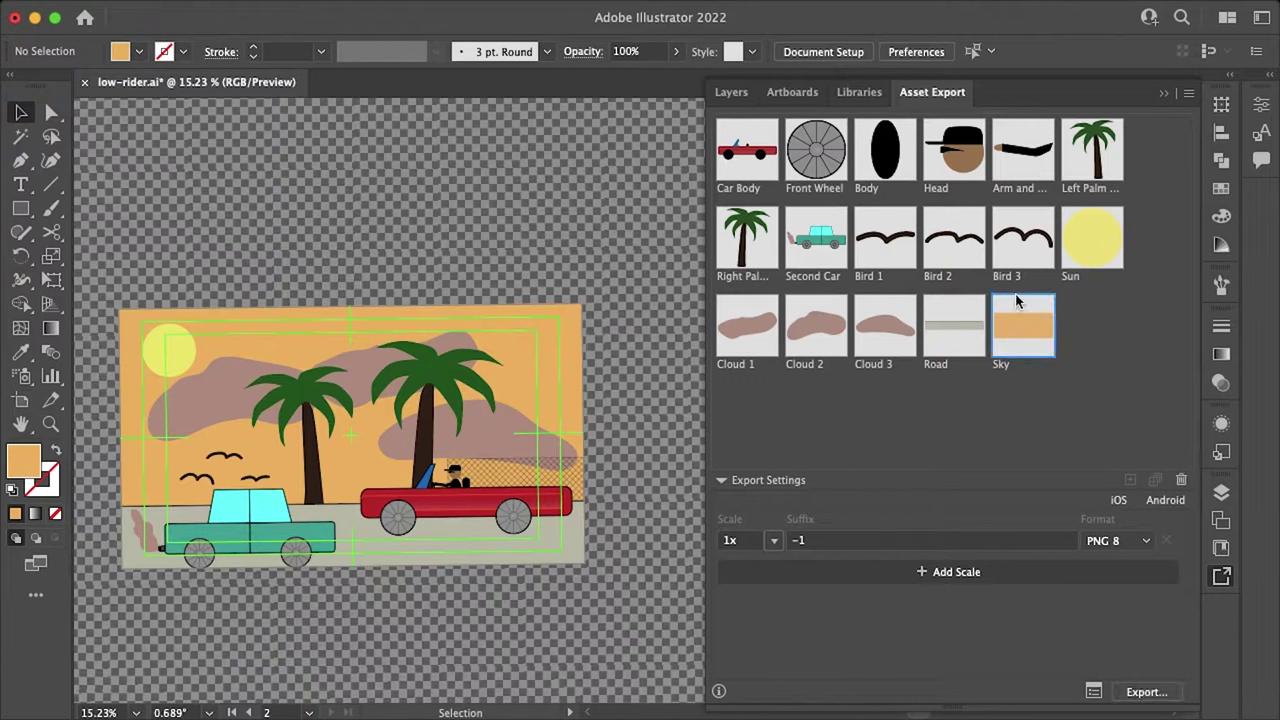
shift+click(757, 172)
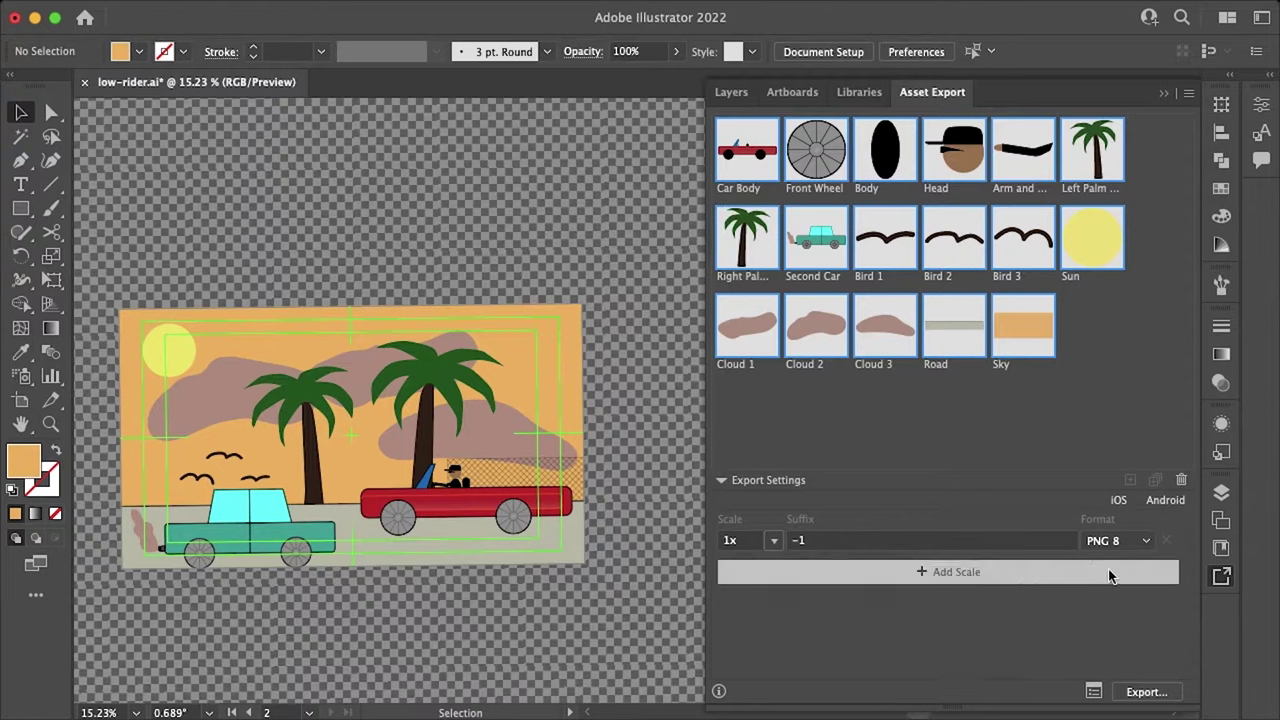
click(1146, 541)
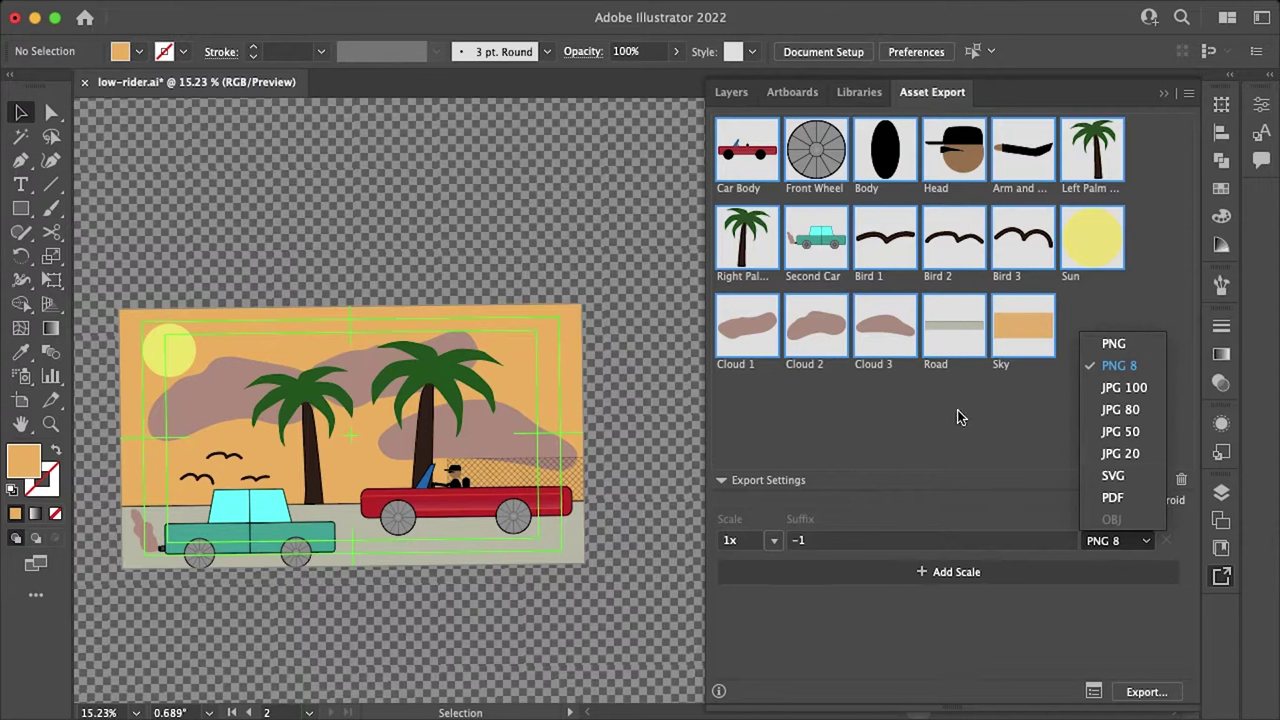
click(1022, 628)
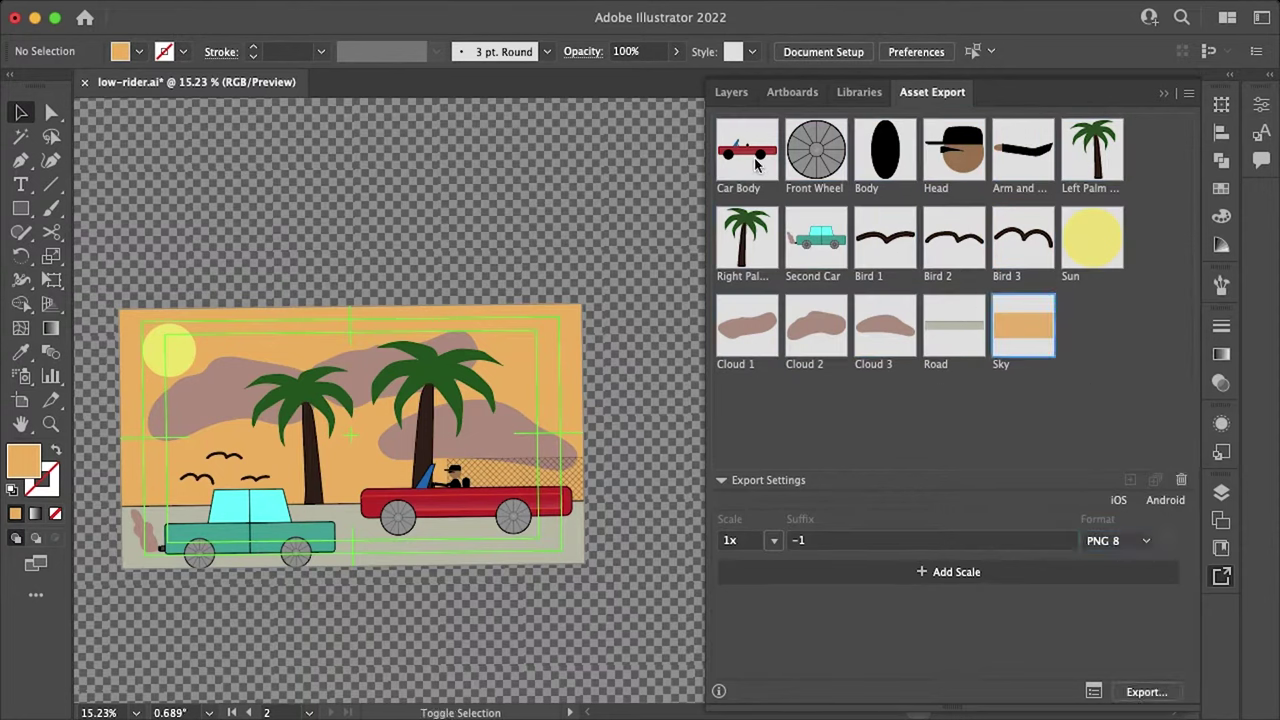
key(super+a)
click(1160, 692)
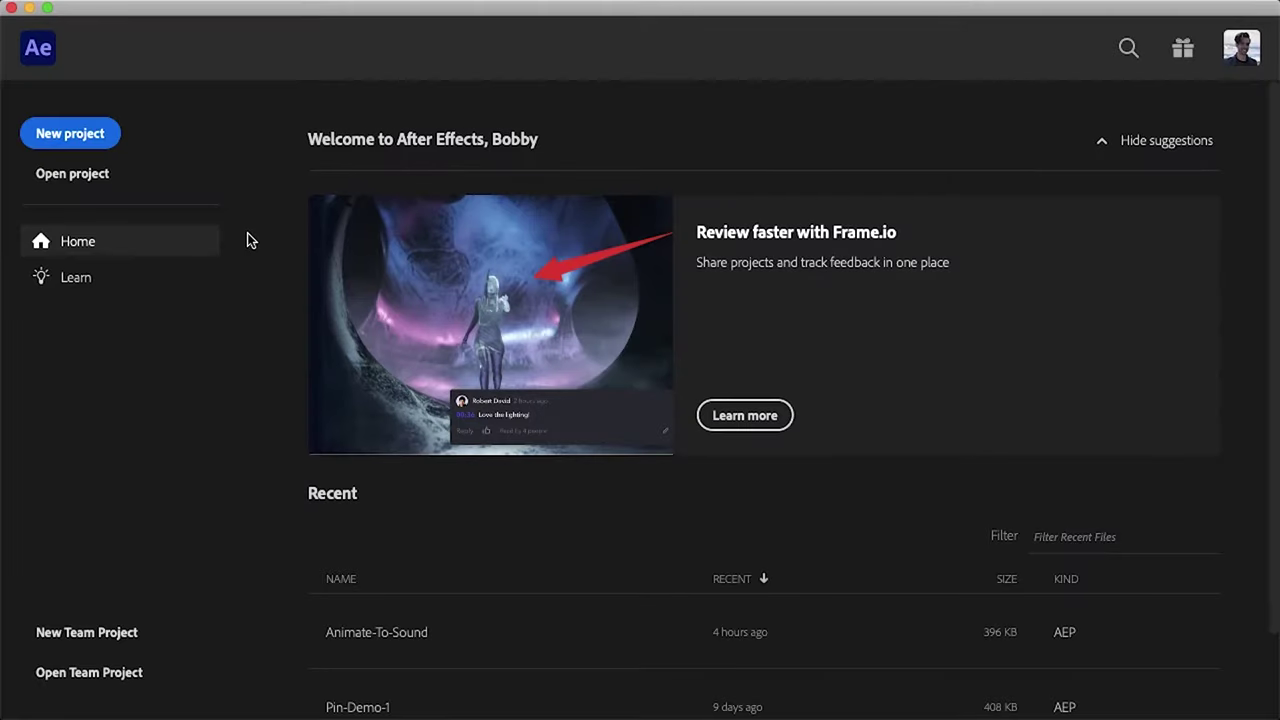
Import low-rider-2.ai via File > Import > File as Composition - Retain Layer Sizes.
click(168, 11)
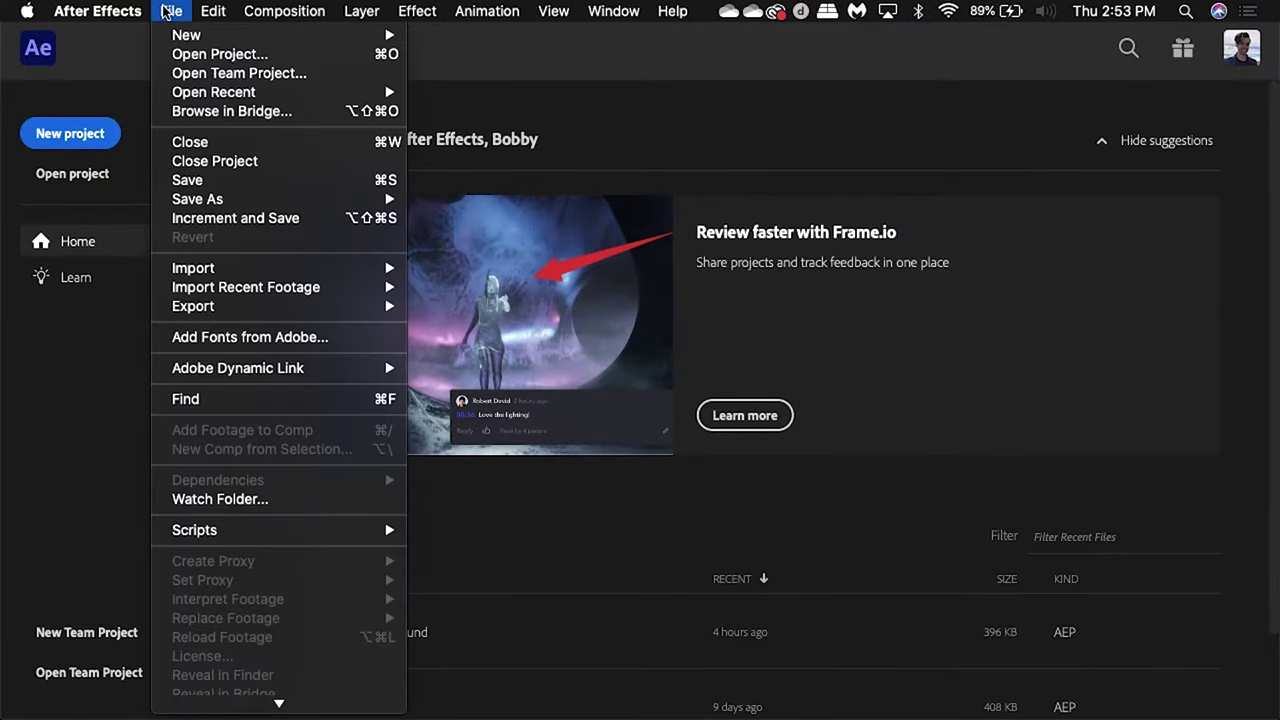
mouse_move(273, 273)
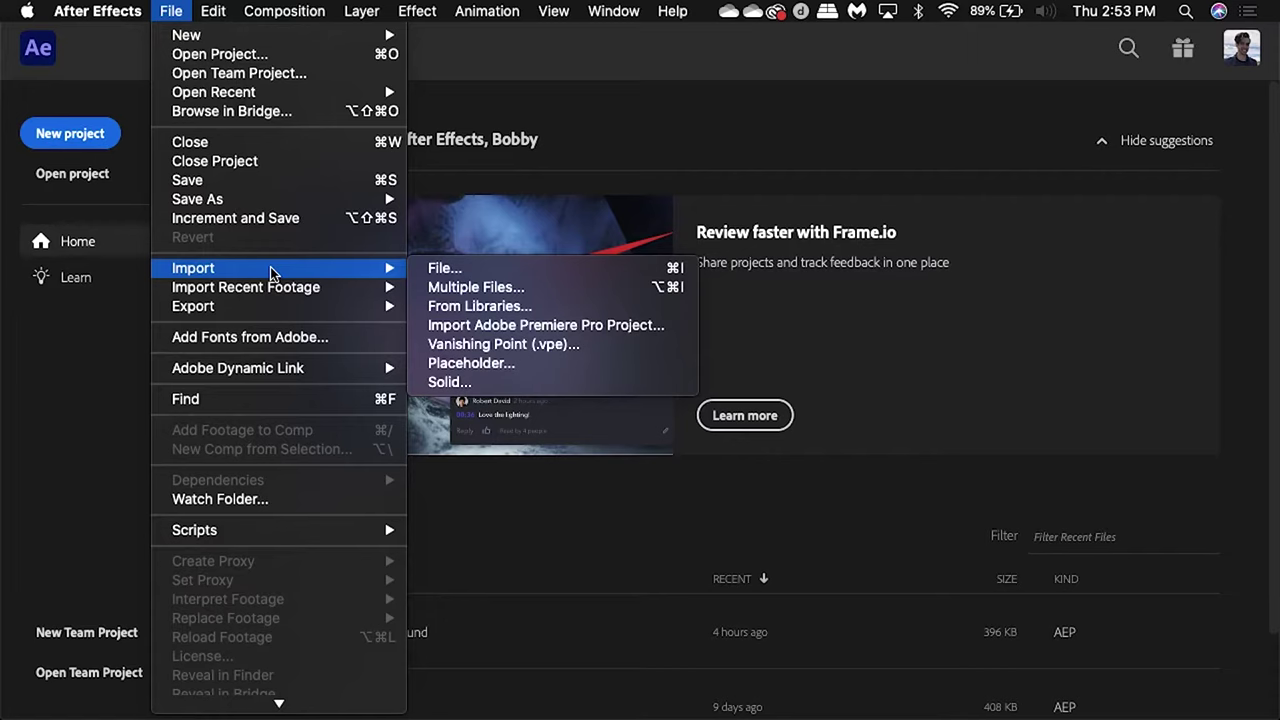
click(537, 275)
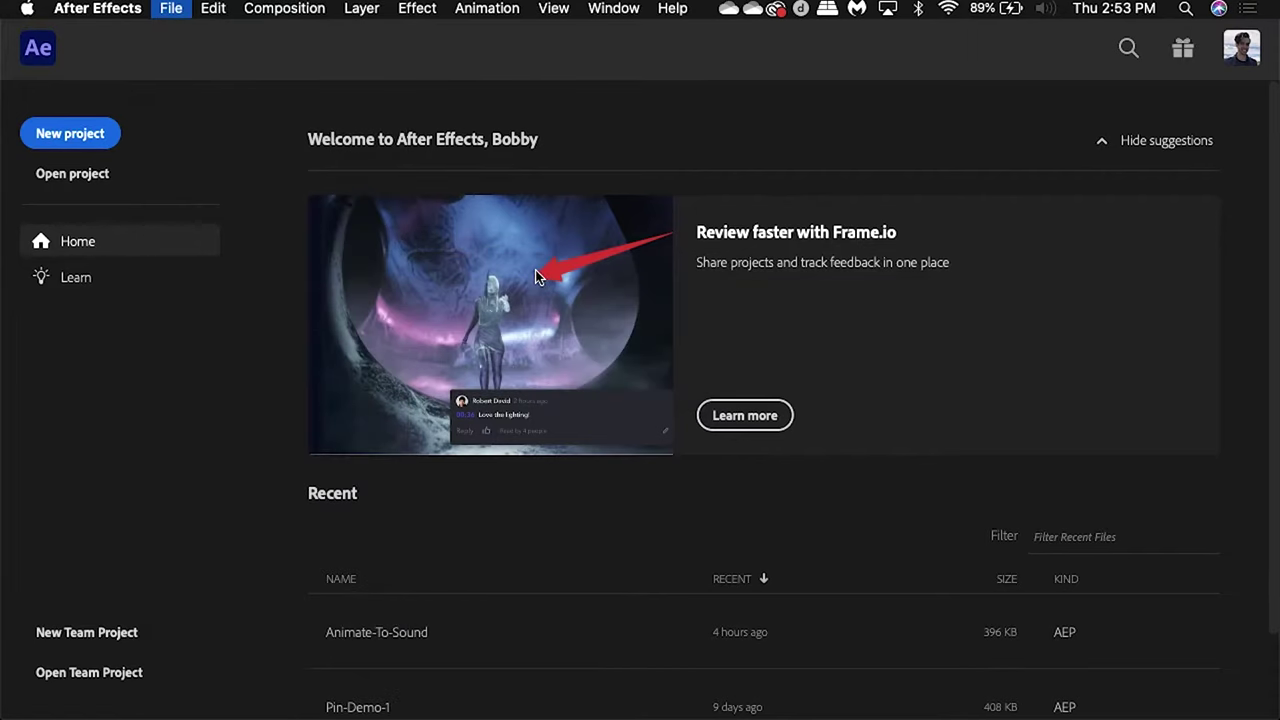
scroll(768, 325, down, 5)
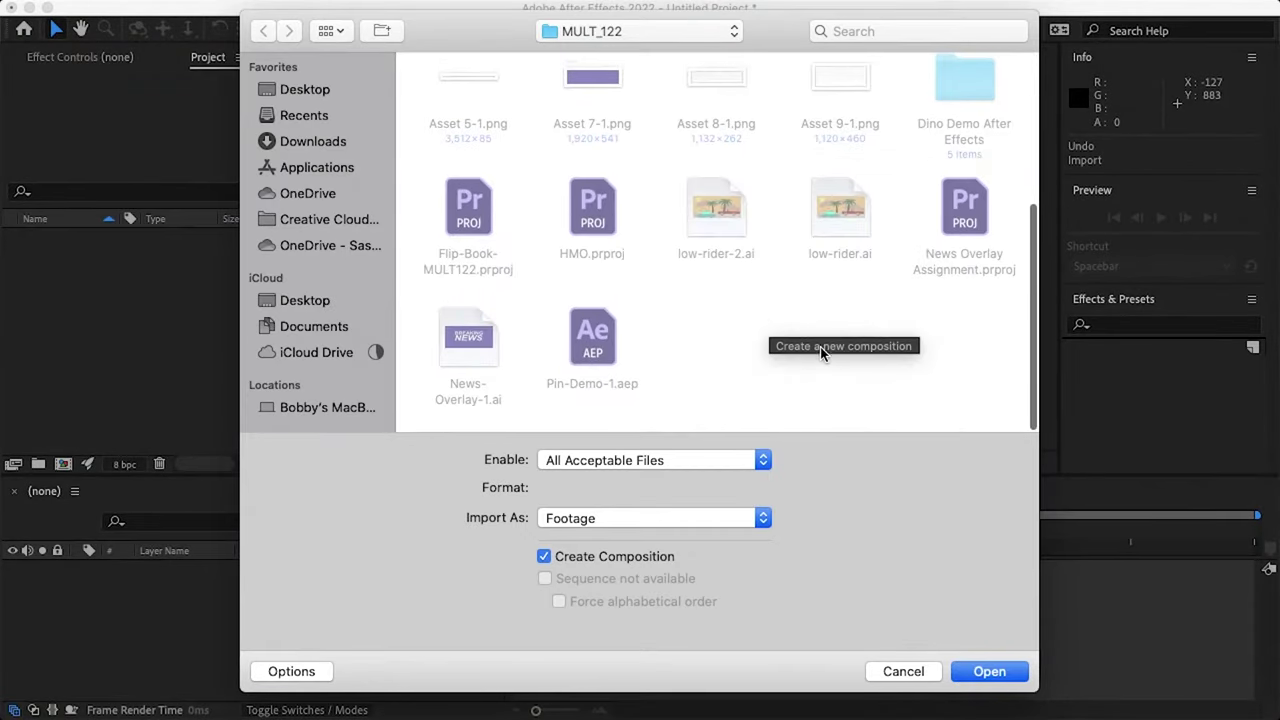
click(727, 204)
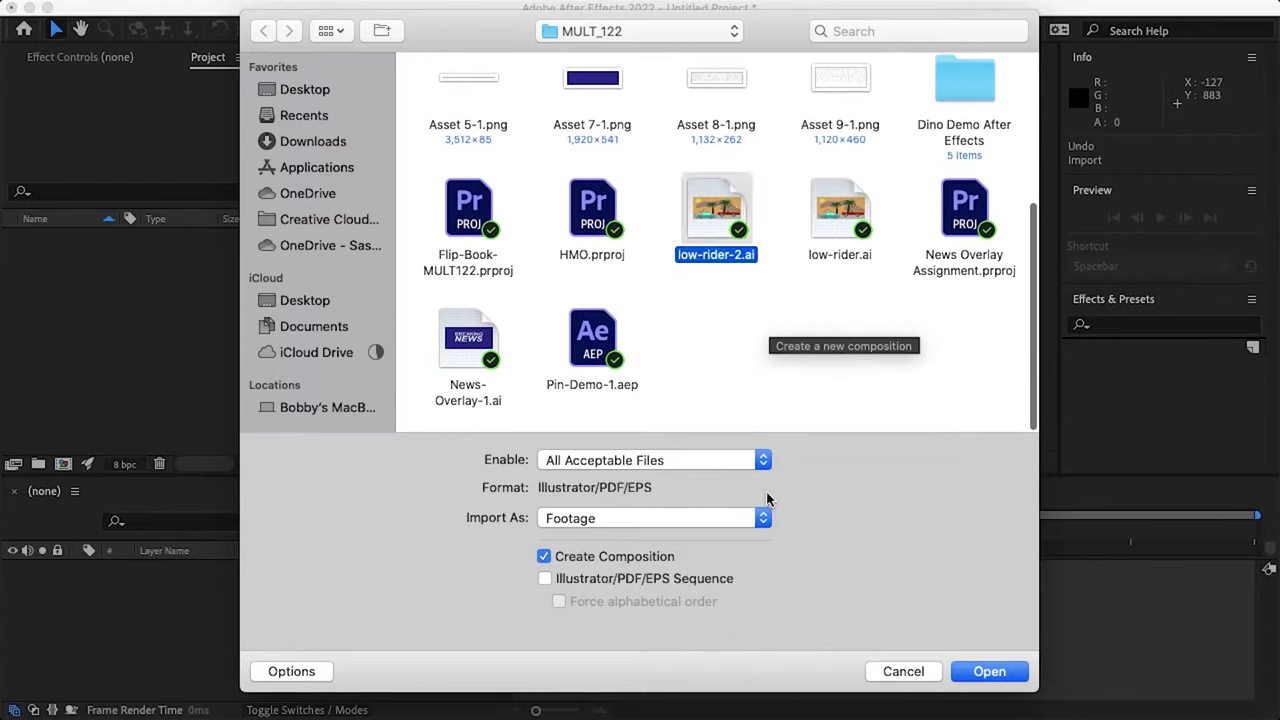
click(732, 522)
click(724, 545)
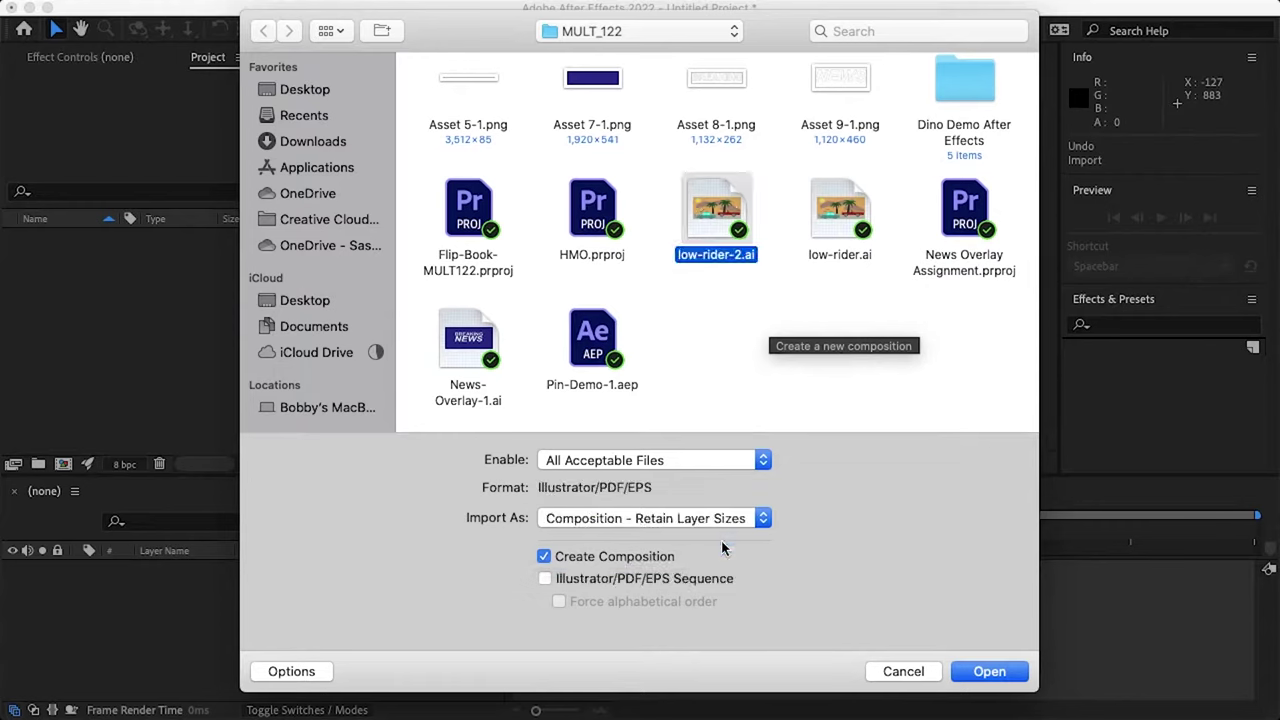
click(1013, 673)
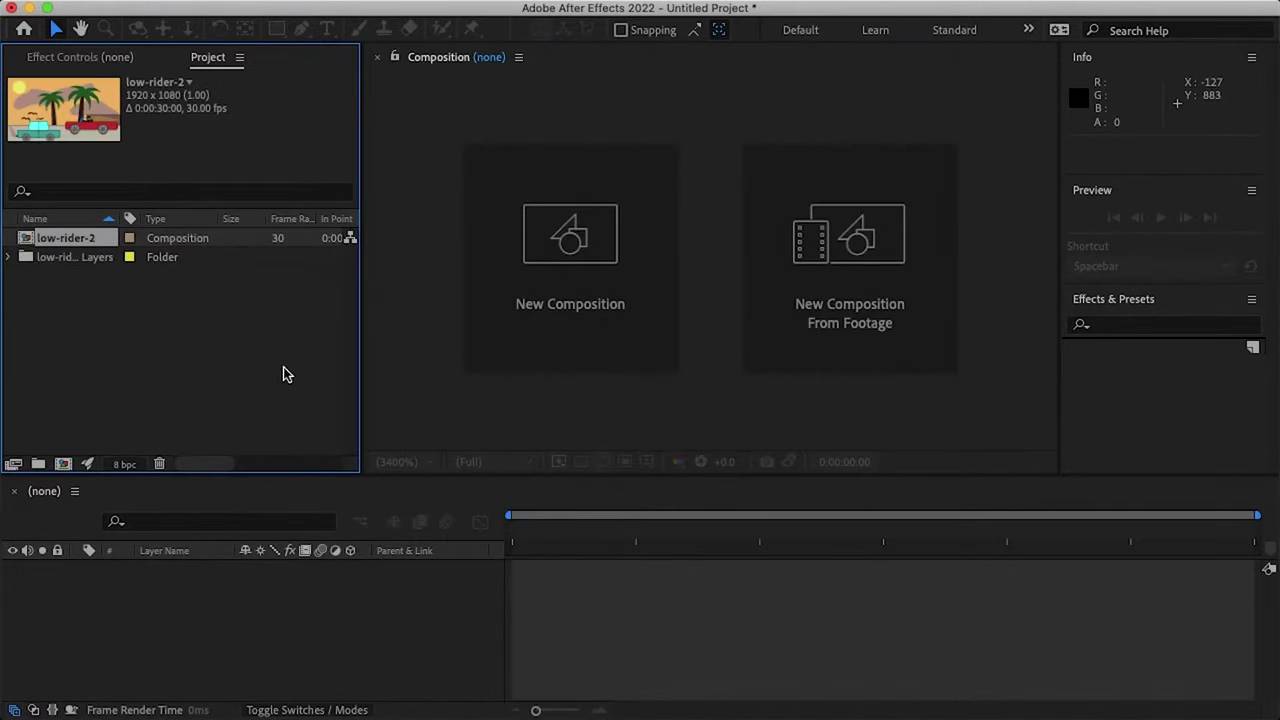
Open the low-rider-2 comp, enlarge the Timeline, and select all 20 layers from Second Car to Sky.
double_click(78, 240)
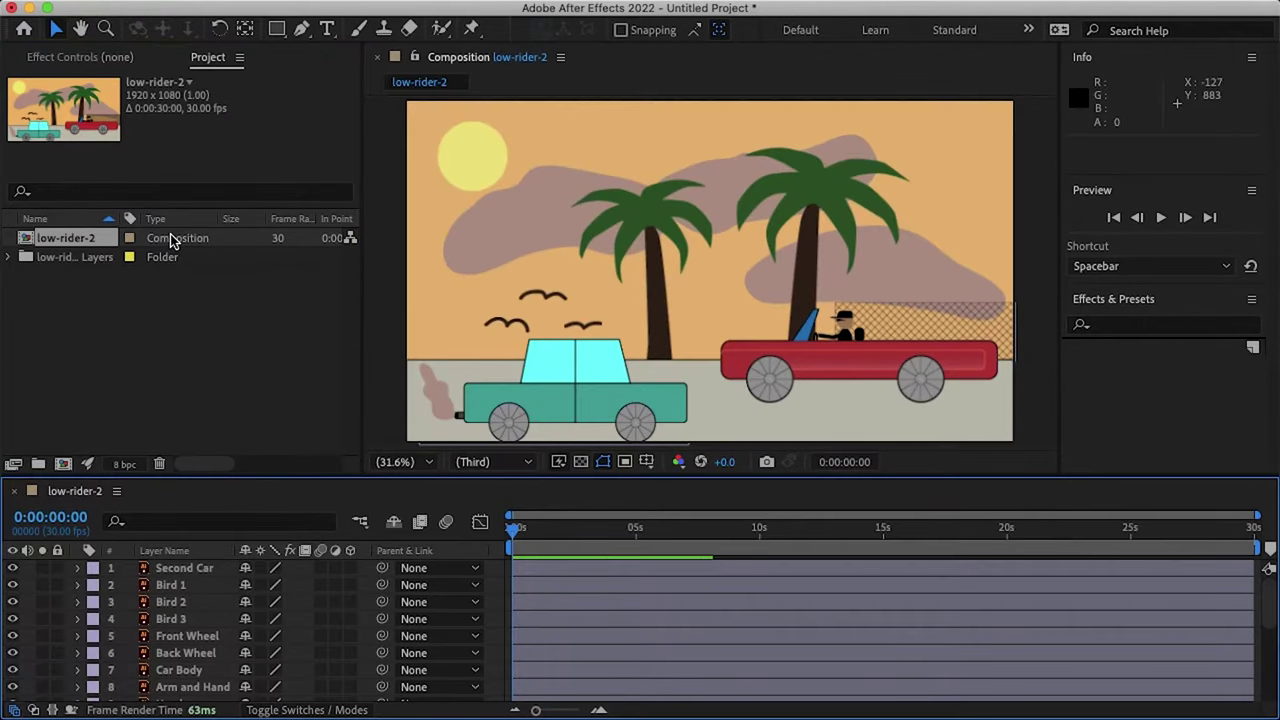
drag(313, 477, 302, 238)
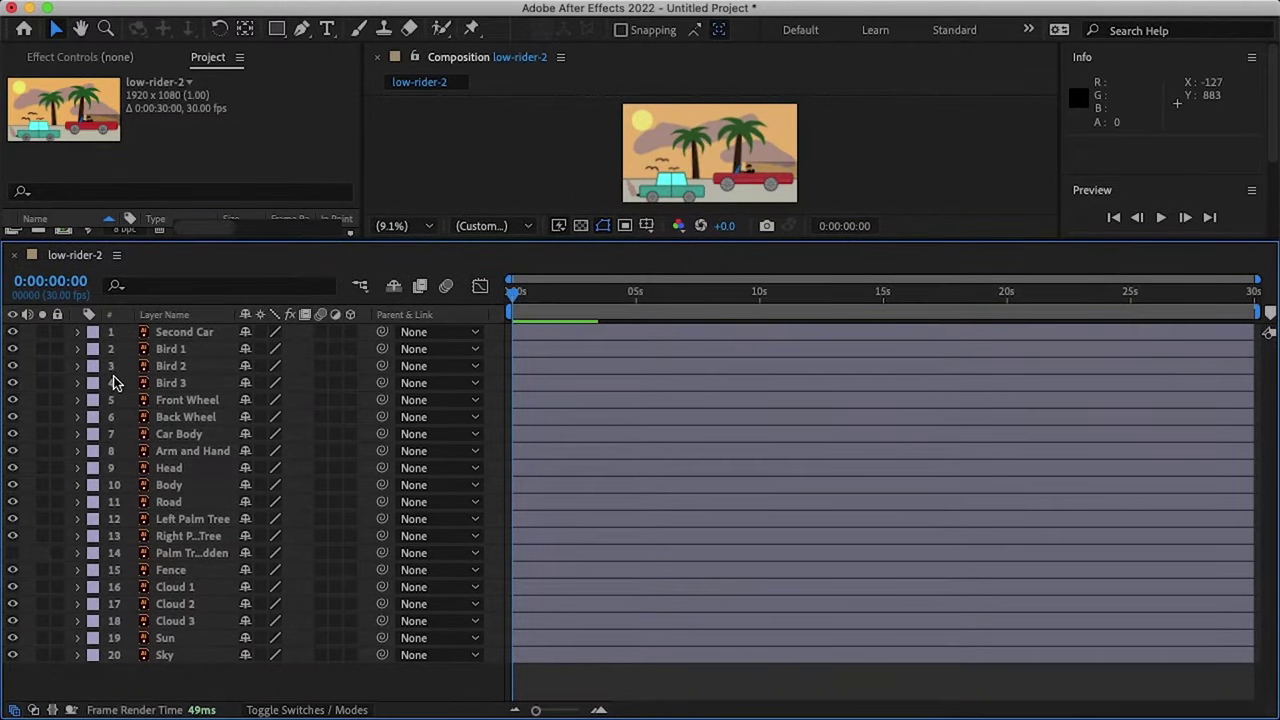
click(206, 333)
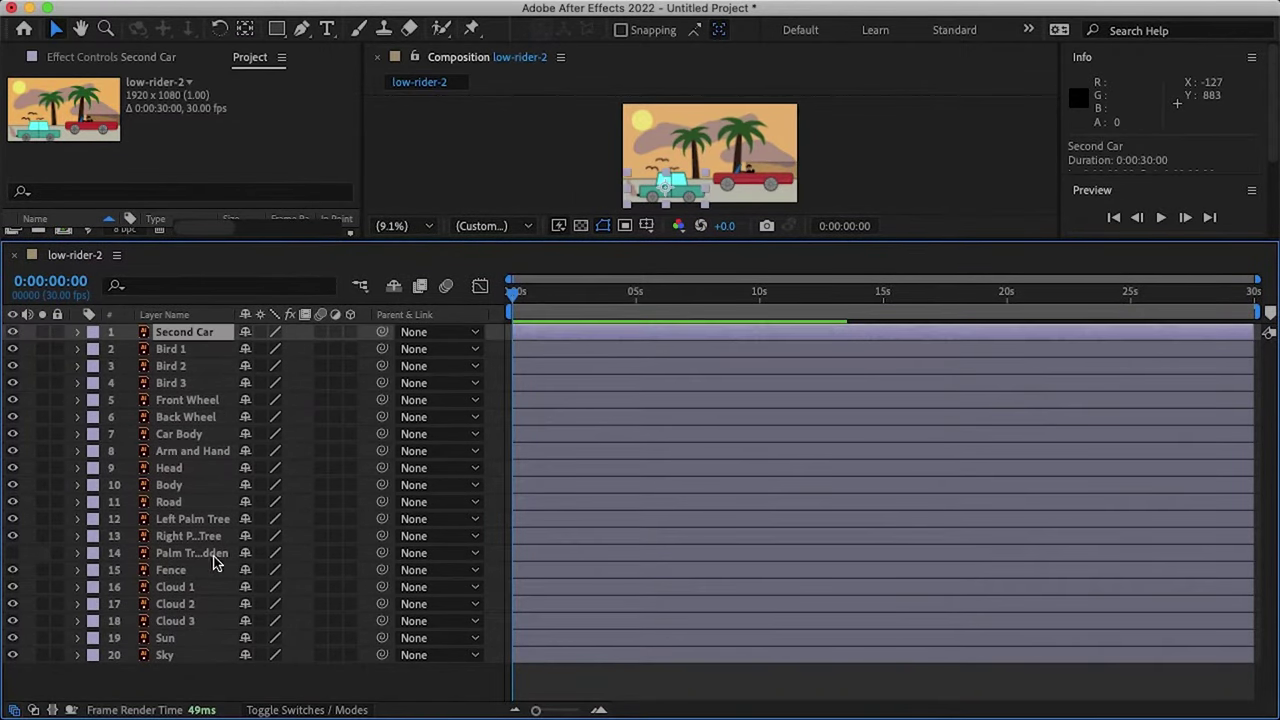
shift+click(200, 658)
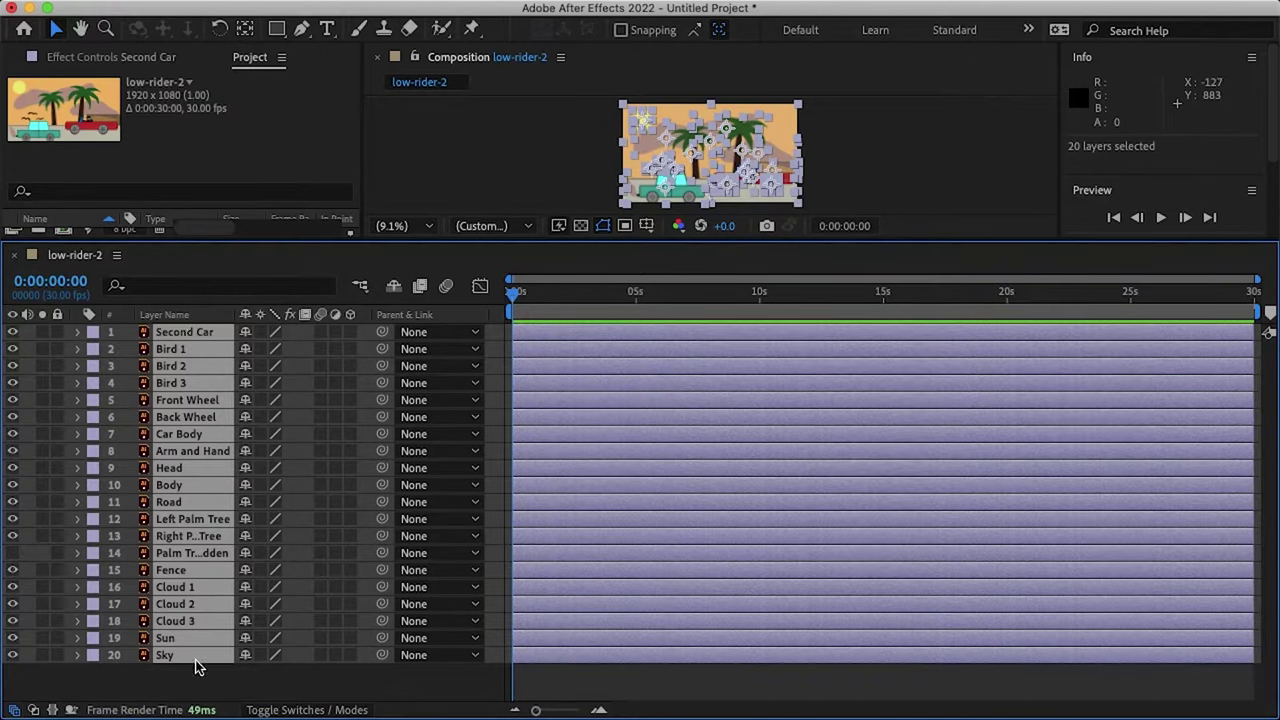
Apply Layer > Create > Create Shapes from Vector Layer to all selected low-rider-2 layers.
mouse_move(258, 14)
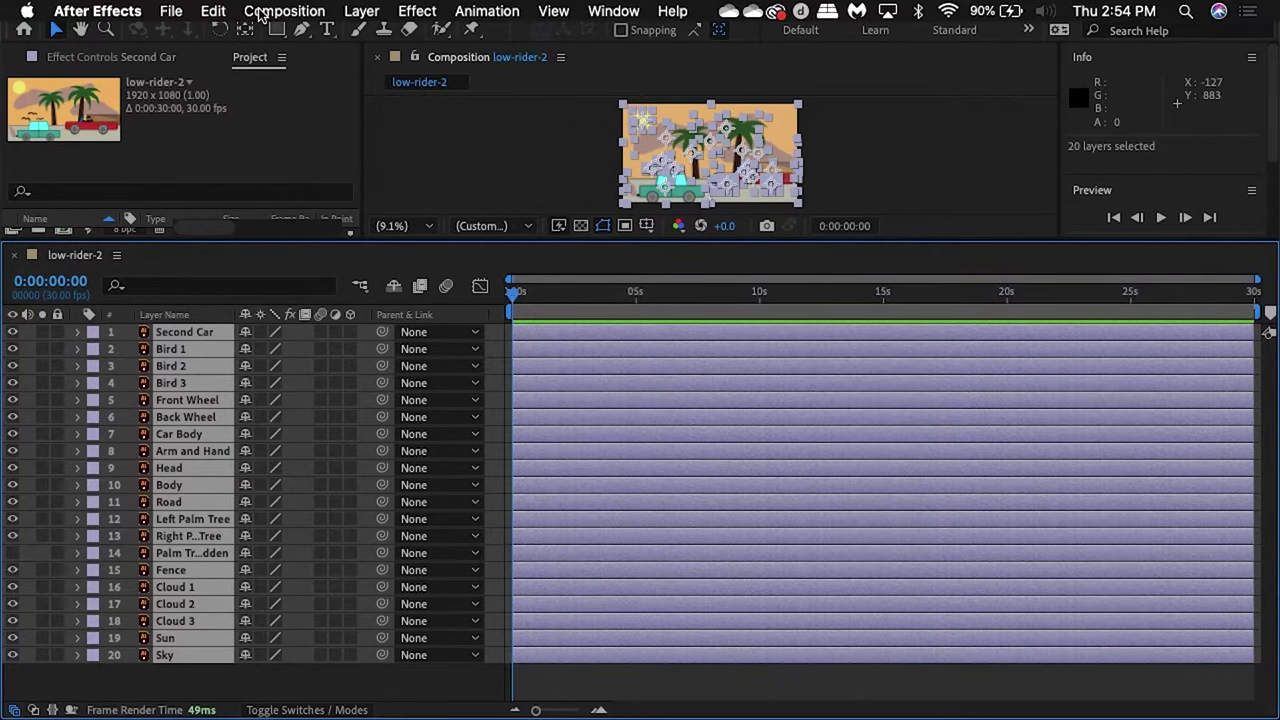
click(366, 12)
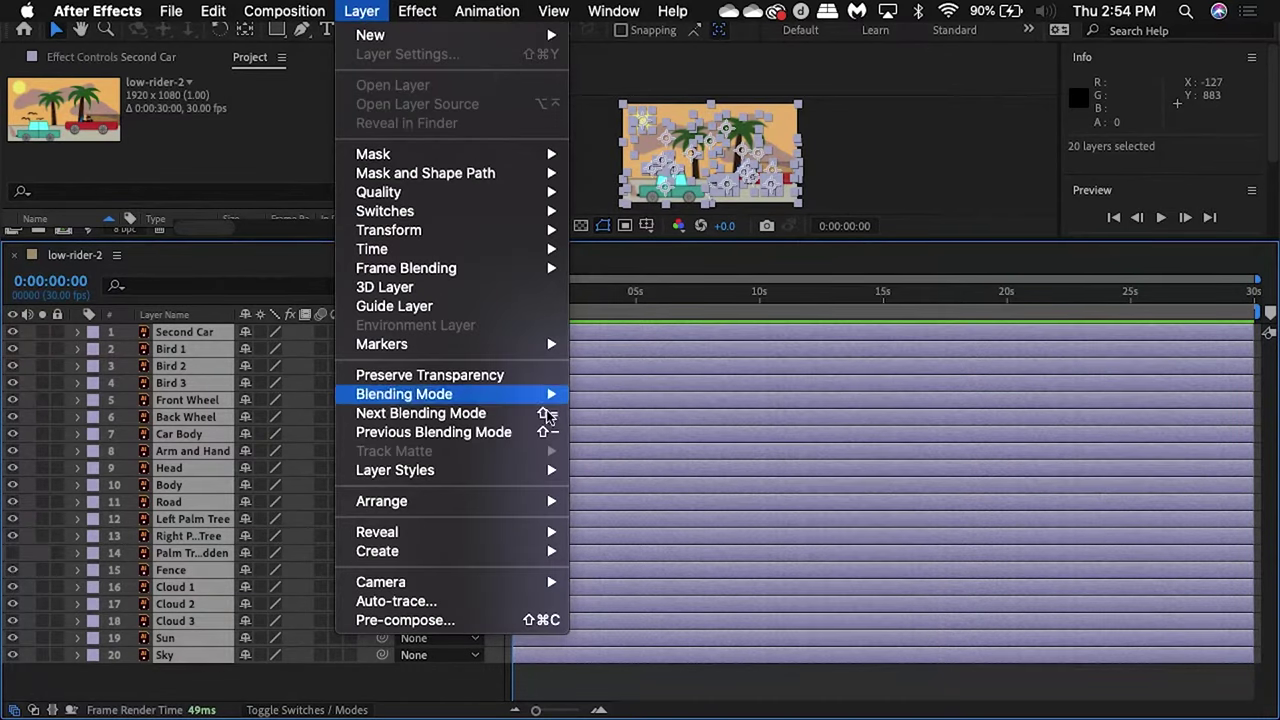
mouse_move(545, 551)
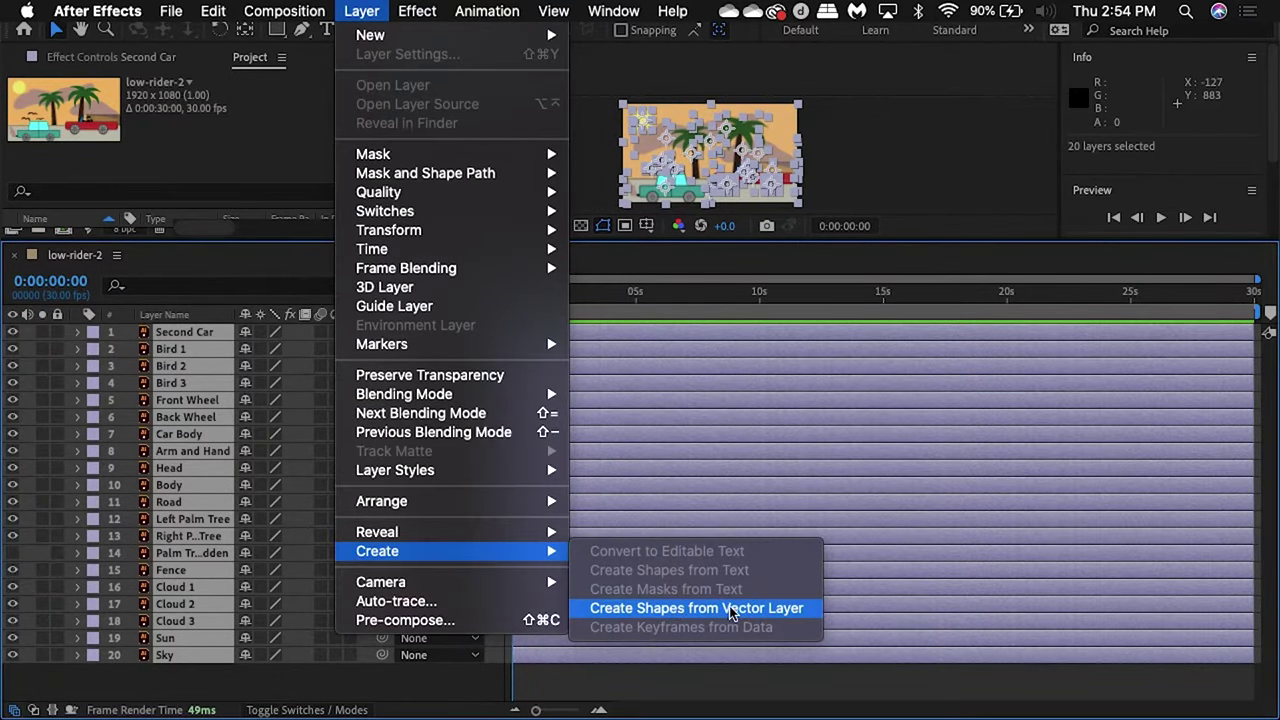
click(806, 608)
click(178, 352)
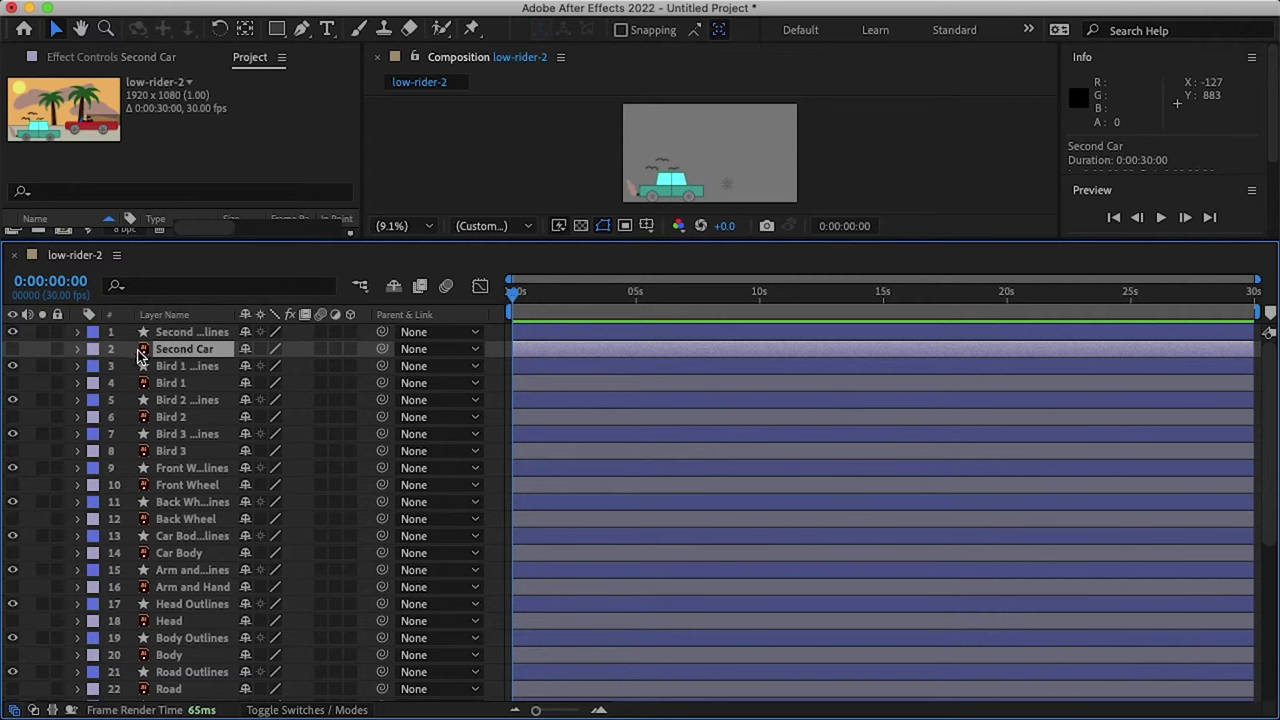
Select the original Bird 1–3, wheel, Car Body, Arm and Hand, Head, Body and Road layers.
super+click(191, 385)
super+click(192, 417)
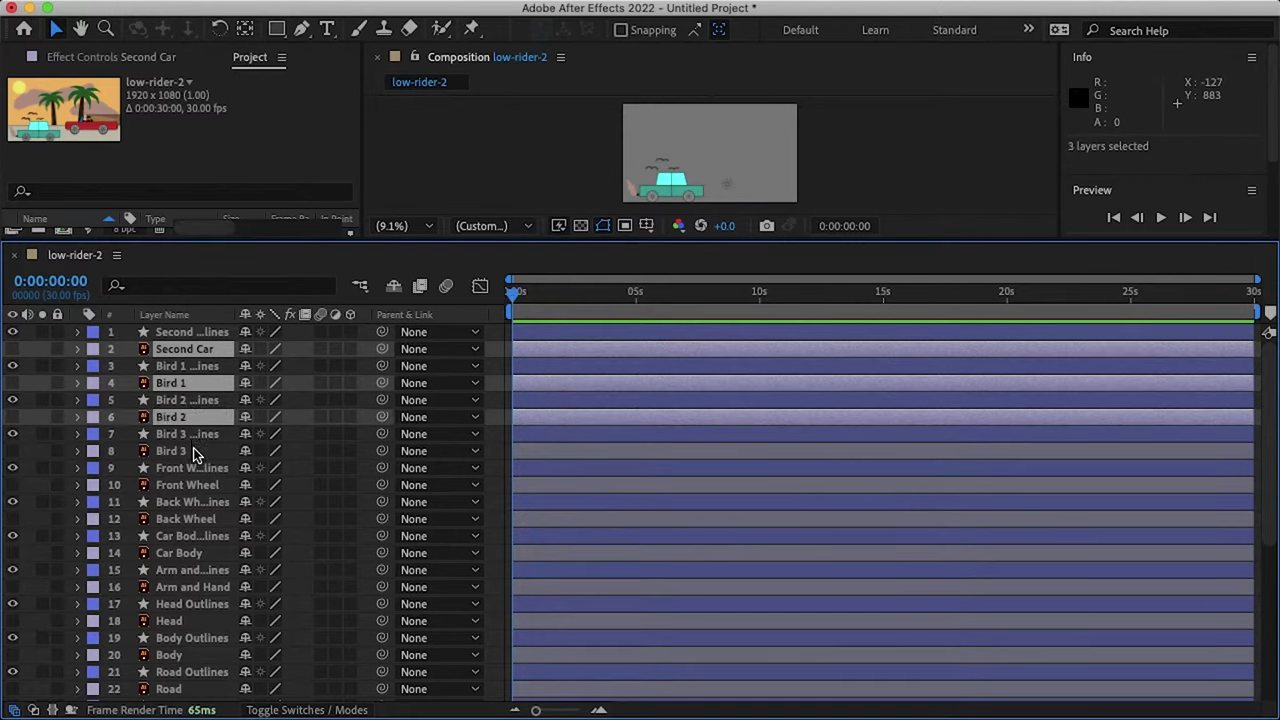
super+click(198, 451)
super+click(202, 487)
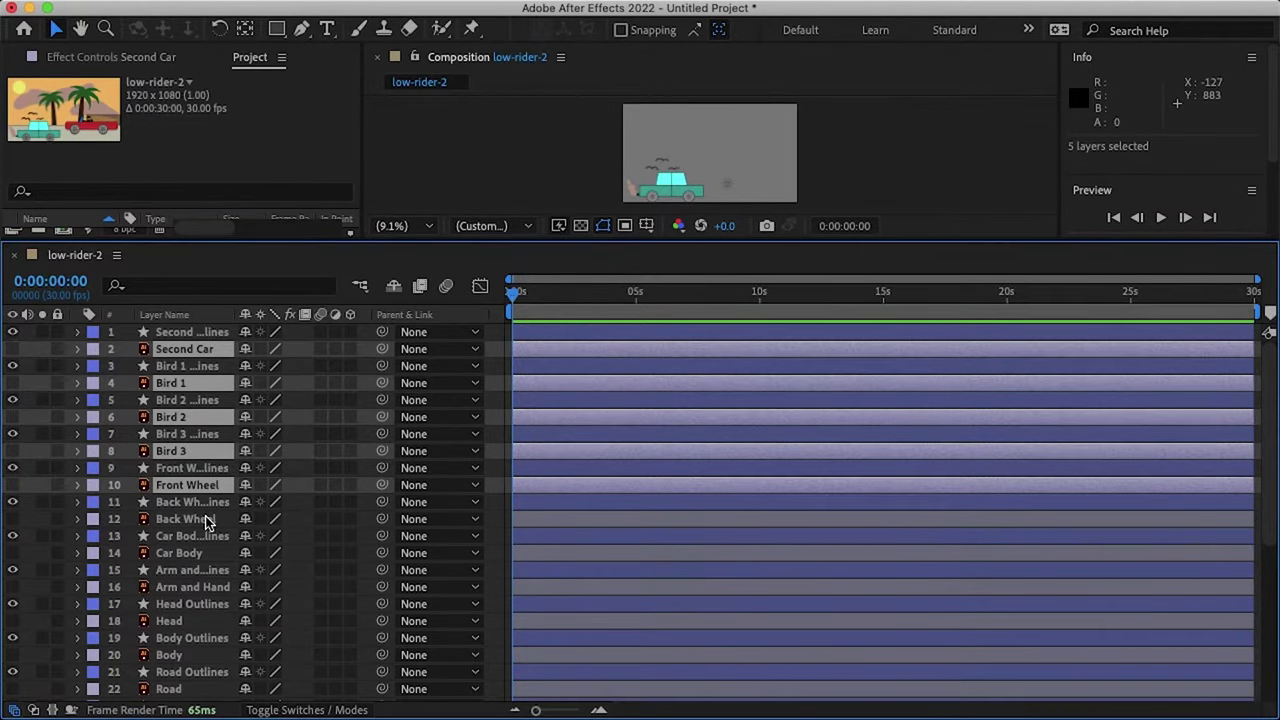
super+click(190, 519)
super+click(185, 553)
super+click(185, 587)
super+click(170, 621)
super+click(170, 655)
super+click(168, 689)
Add the original palm tree, cloud and Sky layers to the selection and delete them all.
scroll(181, 560, down, 5)
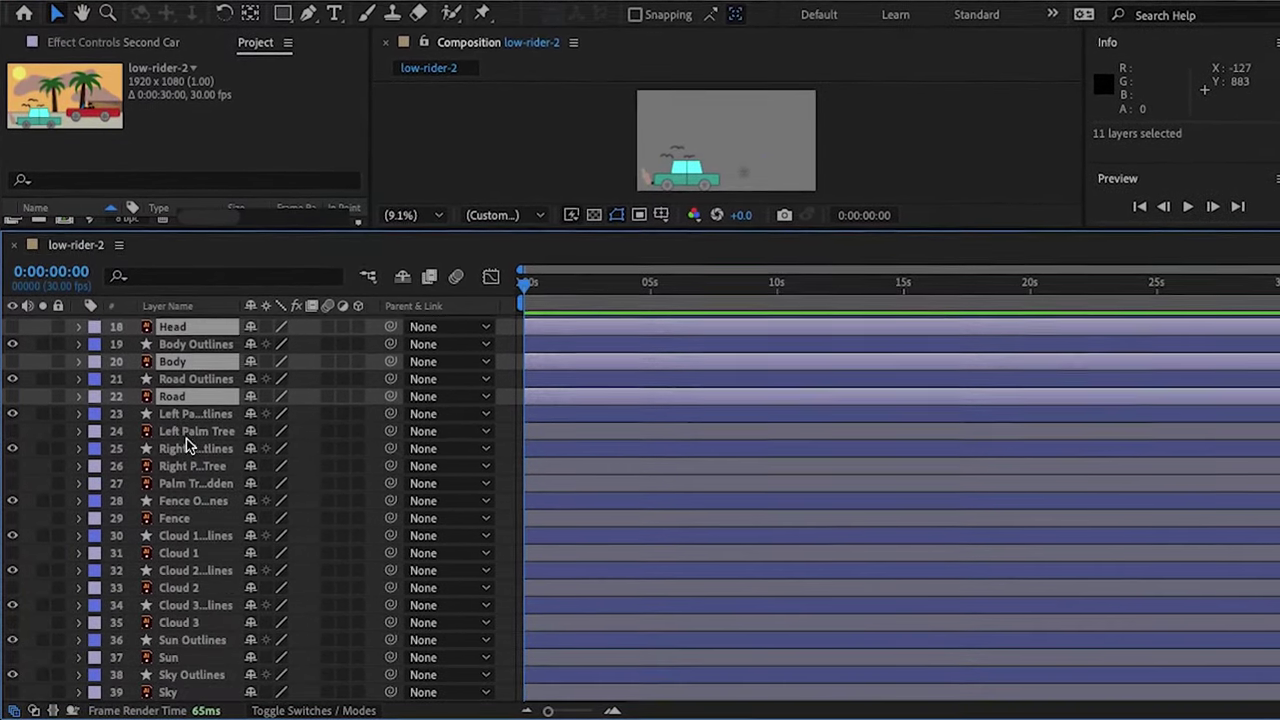
super+click(190, 431)
super+click(190, 466)
super+click(190, 483)
super+click(180, 518)
super+click(180, 553)
super+click(180, 587)
super+click(178, 622)
super+click(175, 657)
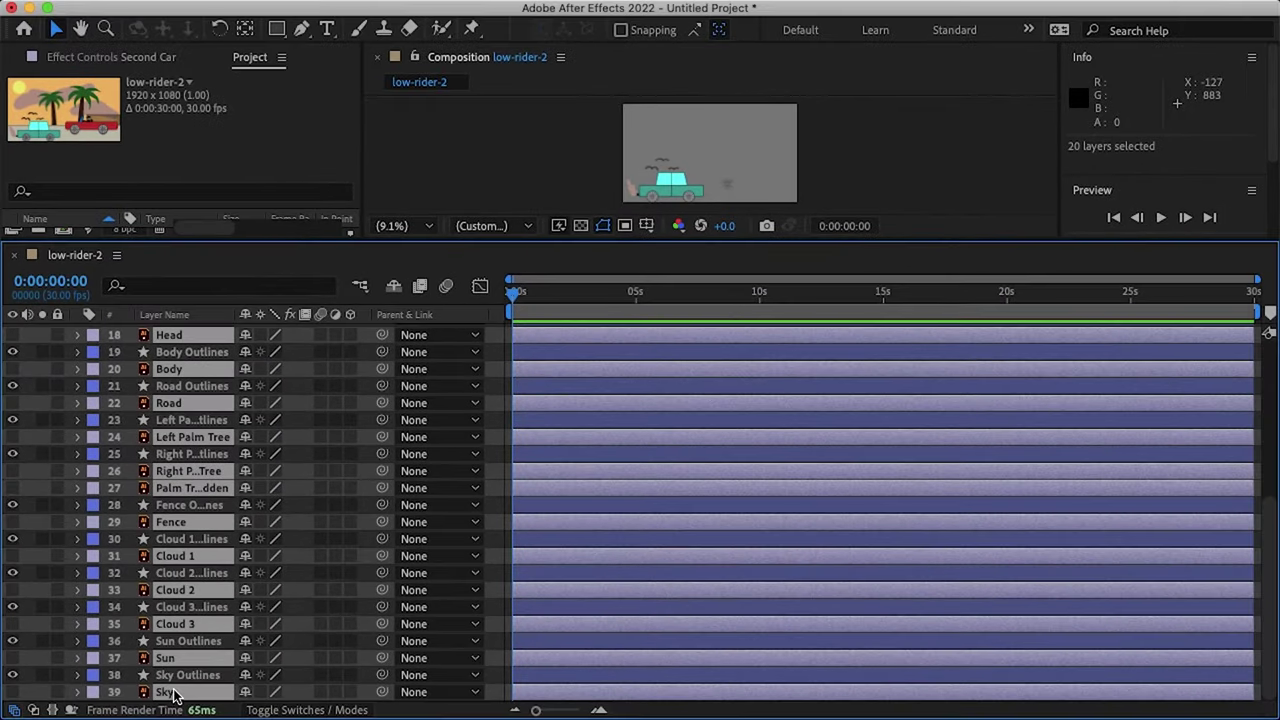
key(Delete)
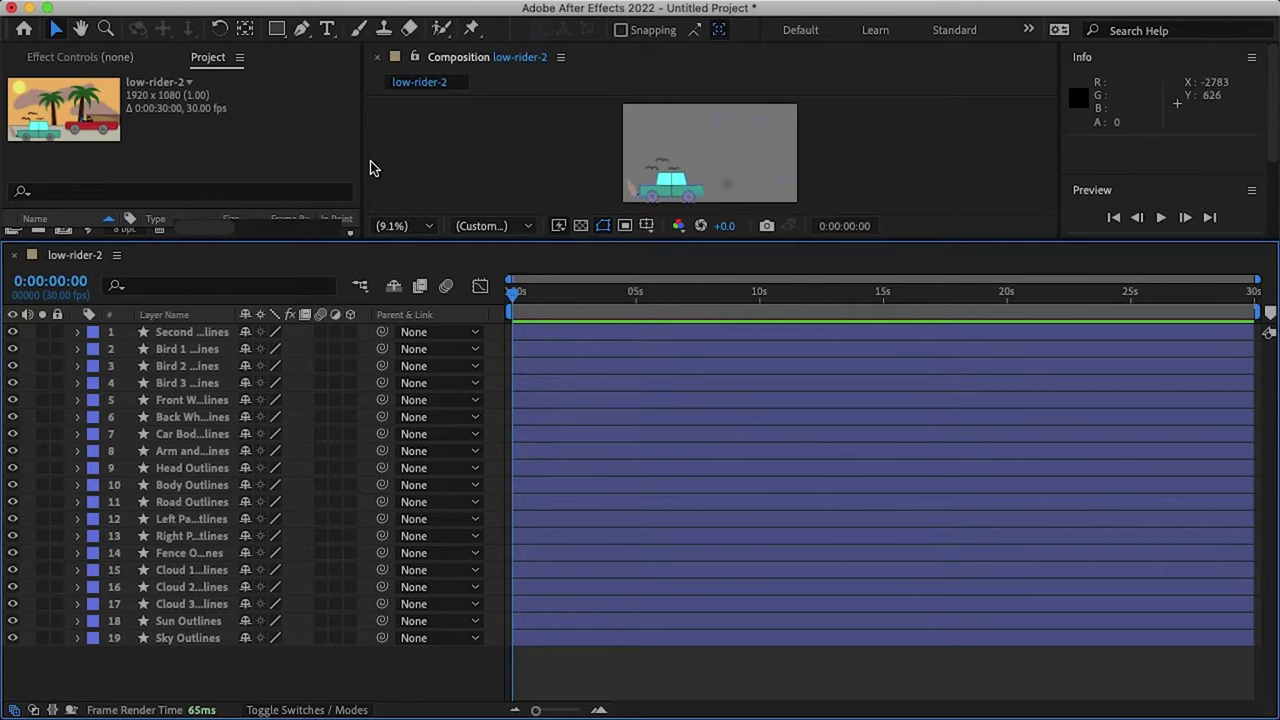
Create a new composition named Comp 2 at 1920×1080, 30 fps, 30 seconds long.
click(283, 10)
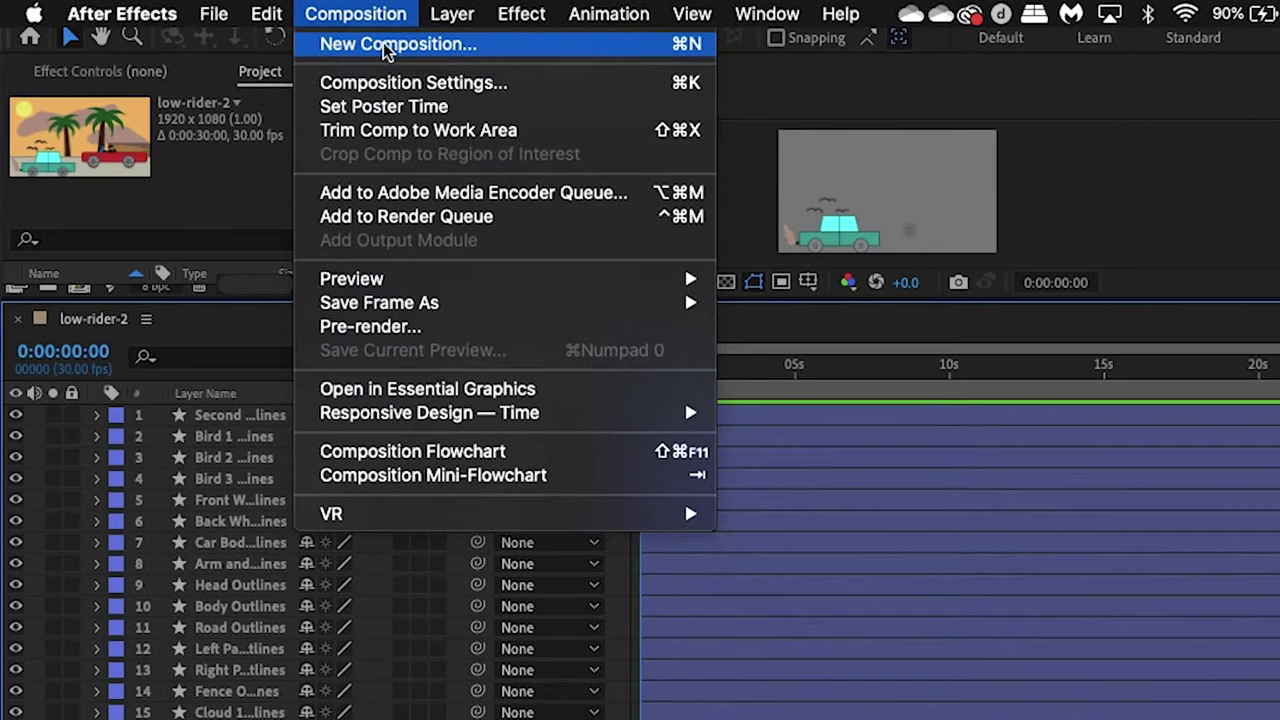
click(386, 46)
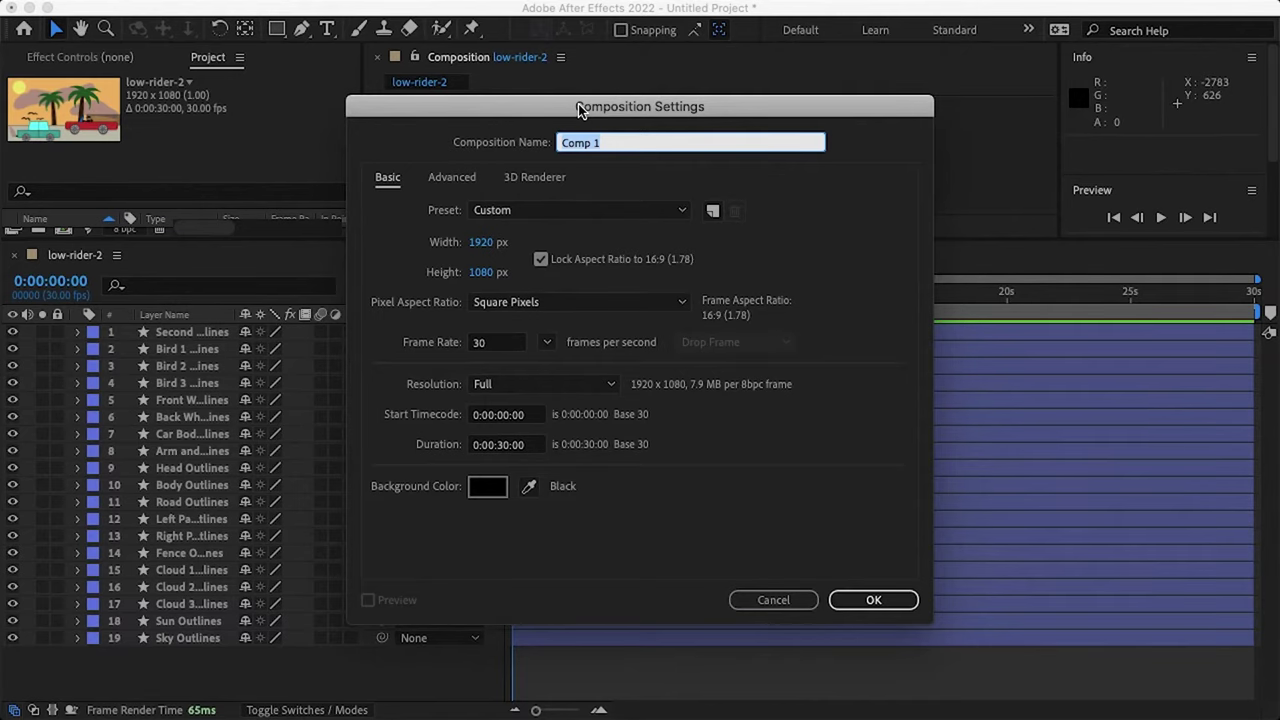
key(Right)
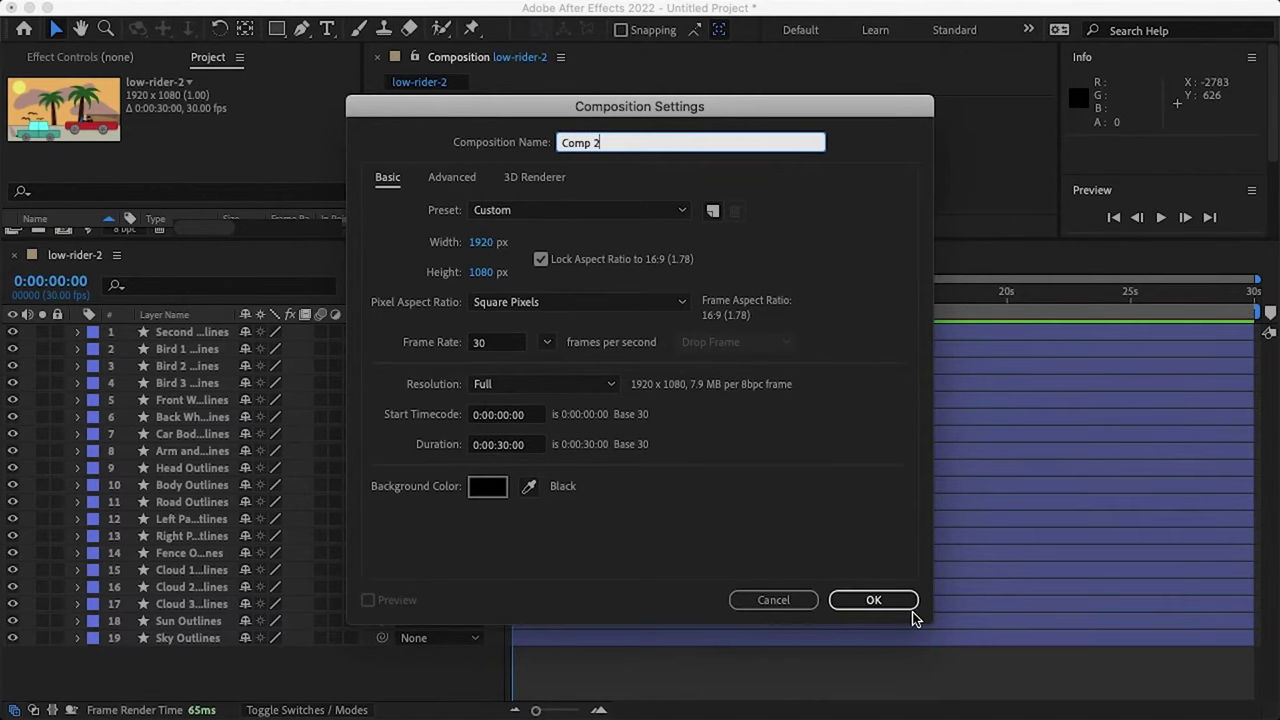
click(880, 600)
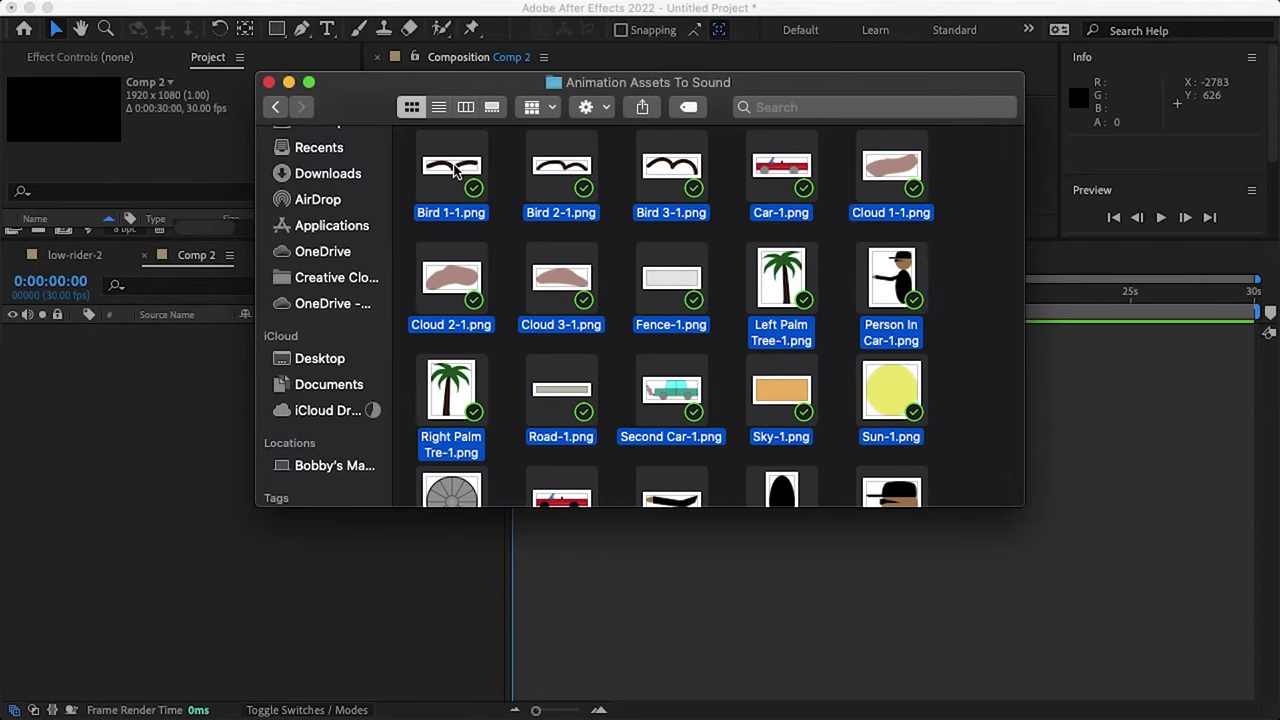
Drag all 20 exported PNG files from the Animation Assets To Sound folder into Comp 2's timeline.
drag(455, 170, 103, 420)
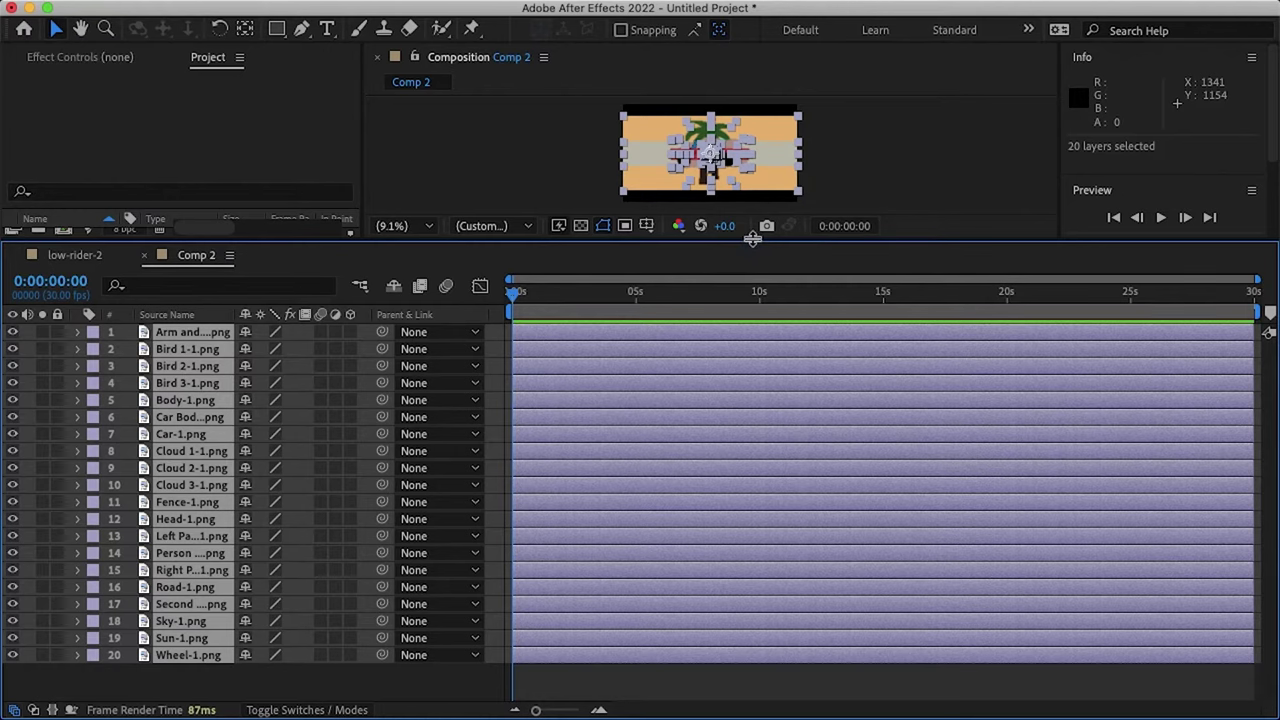
Enlarge the Composition viewer and delete the Car Body and Car-1 layers from Comp 2.
drag(752, 240, 757, 452)
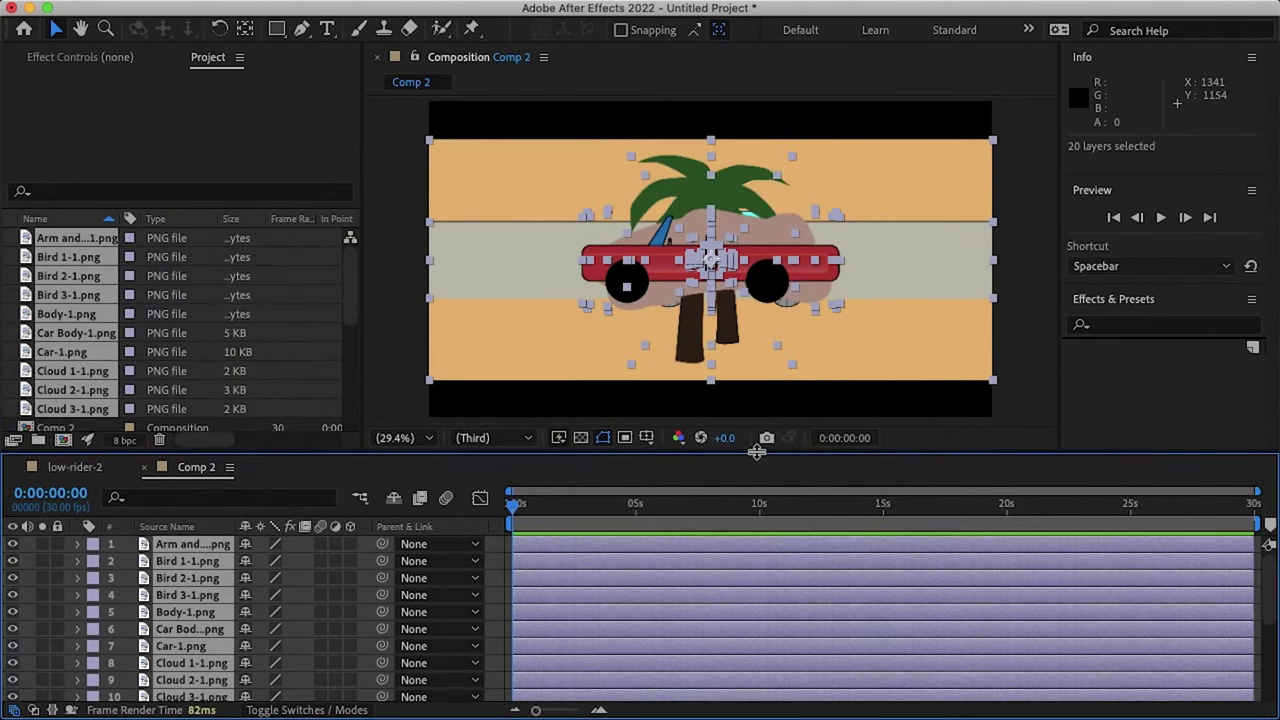
key(super+z)
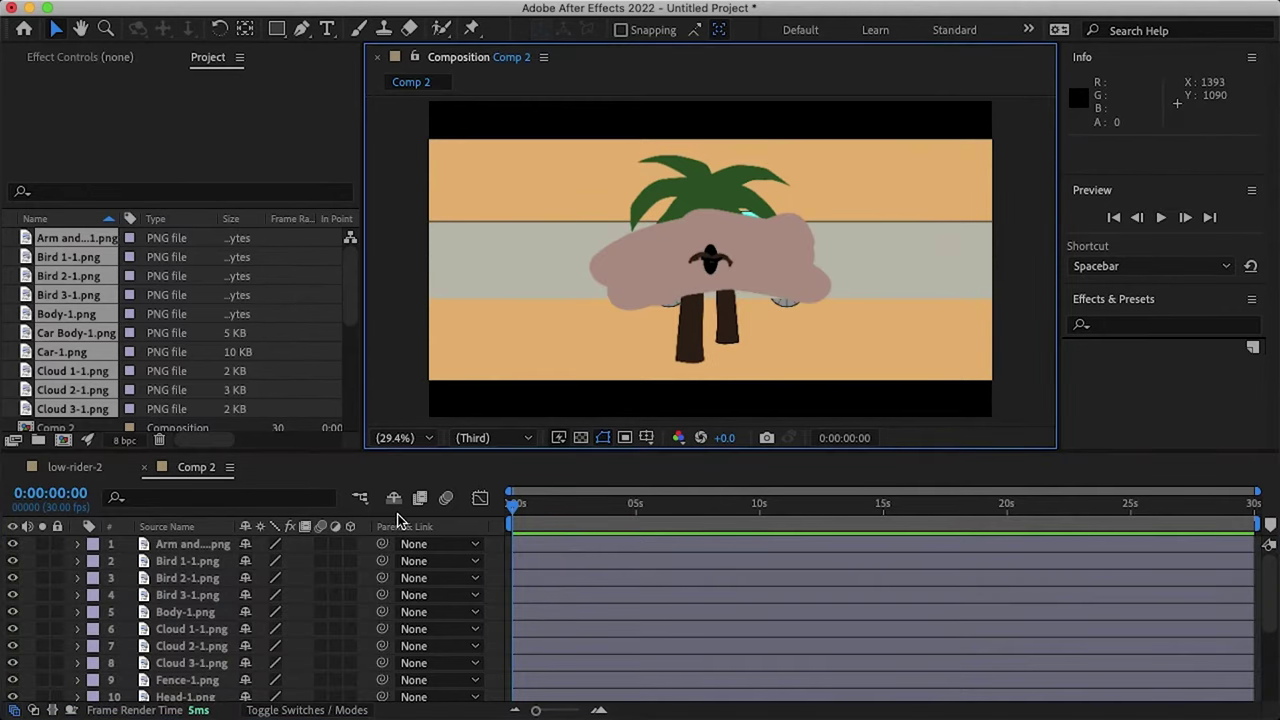